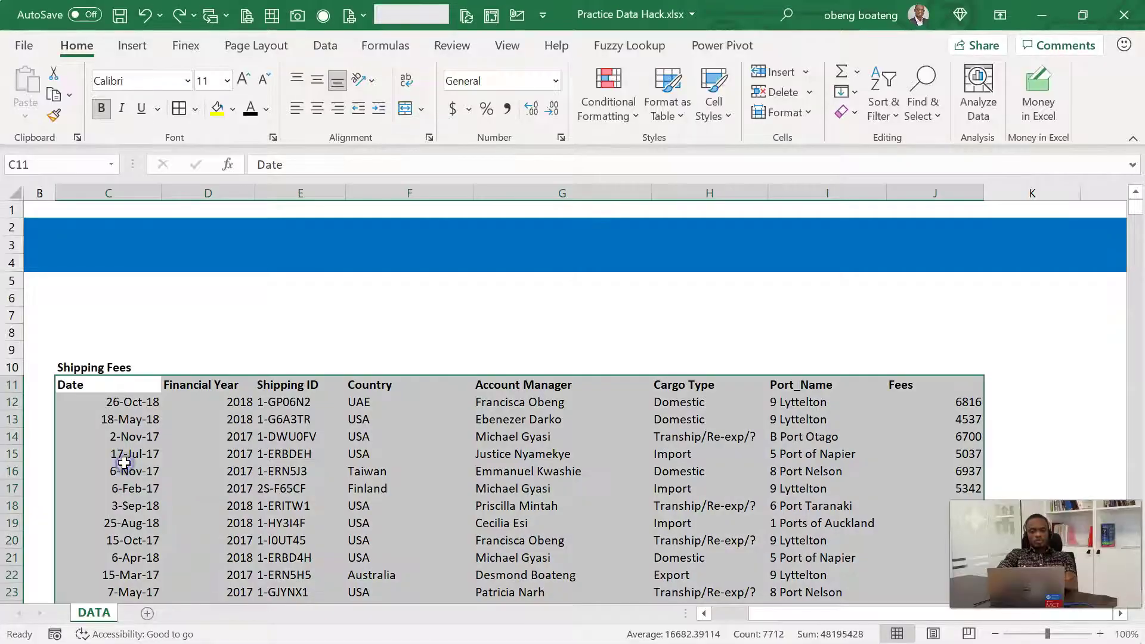
Select the Shipping Fees data from the Date header across and down to the last row.
click(124, 469)
key(Up)
key(Up)
key(Up)
key(Up)
key(Up)
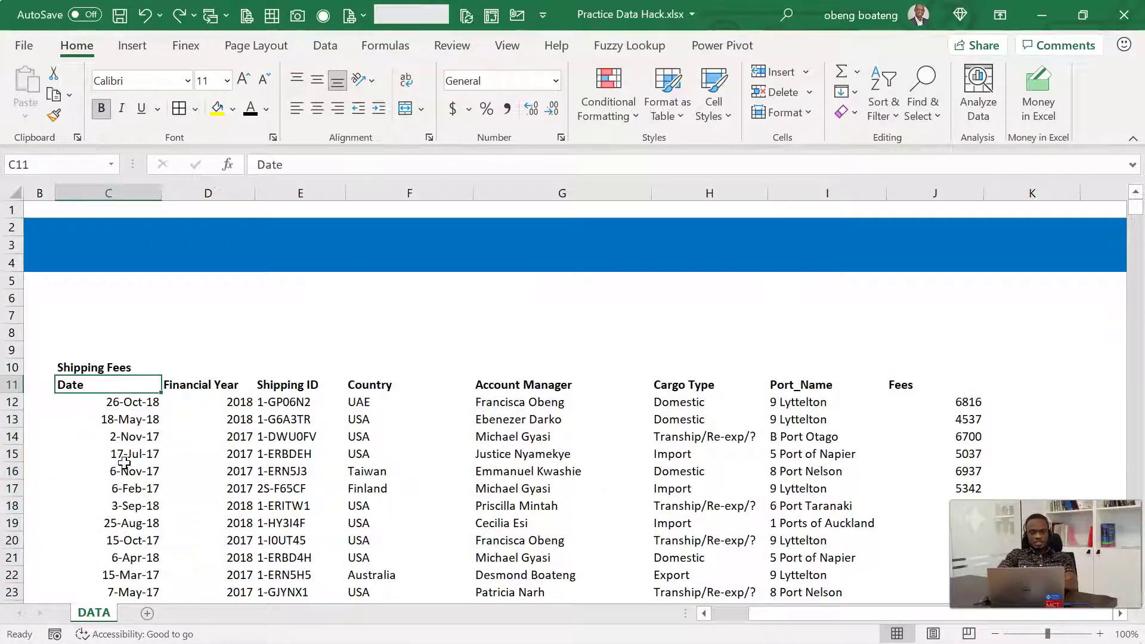
key(shift+Right)
key(shift+Right)
key(shift+Right)
key(shift+Right)
key(shift+Right)
key(shift+Right)
key(shift+Right)
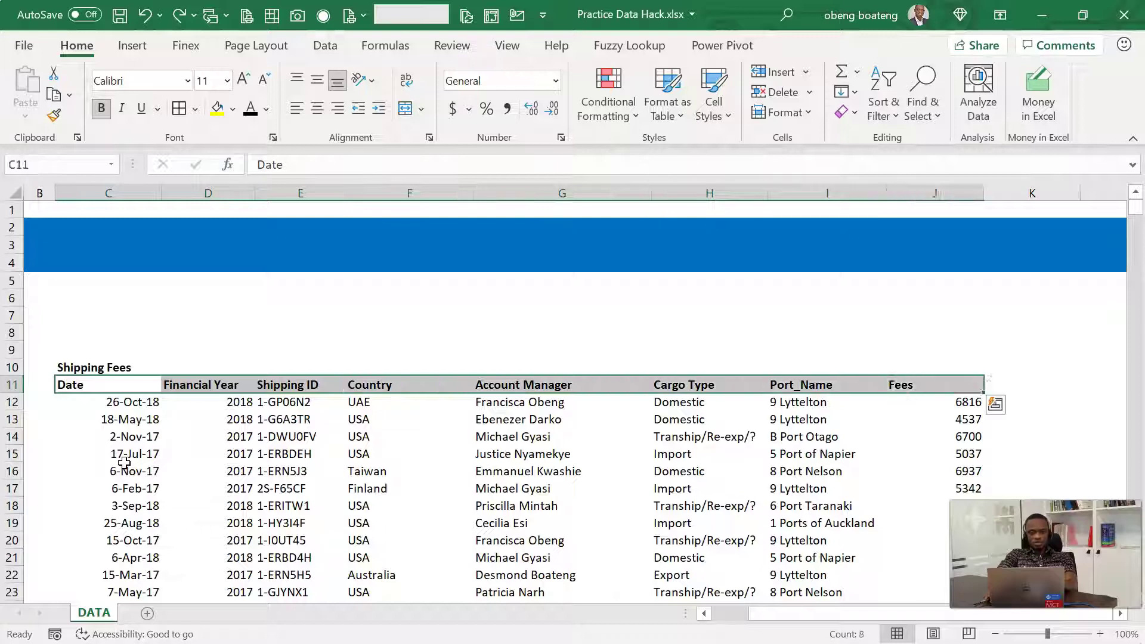
key(ctrl+shift+Down)
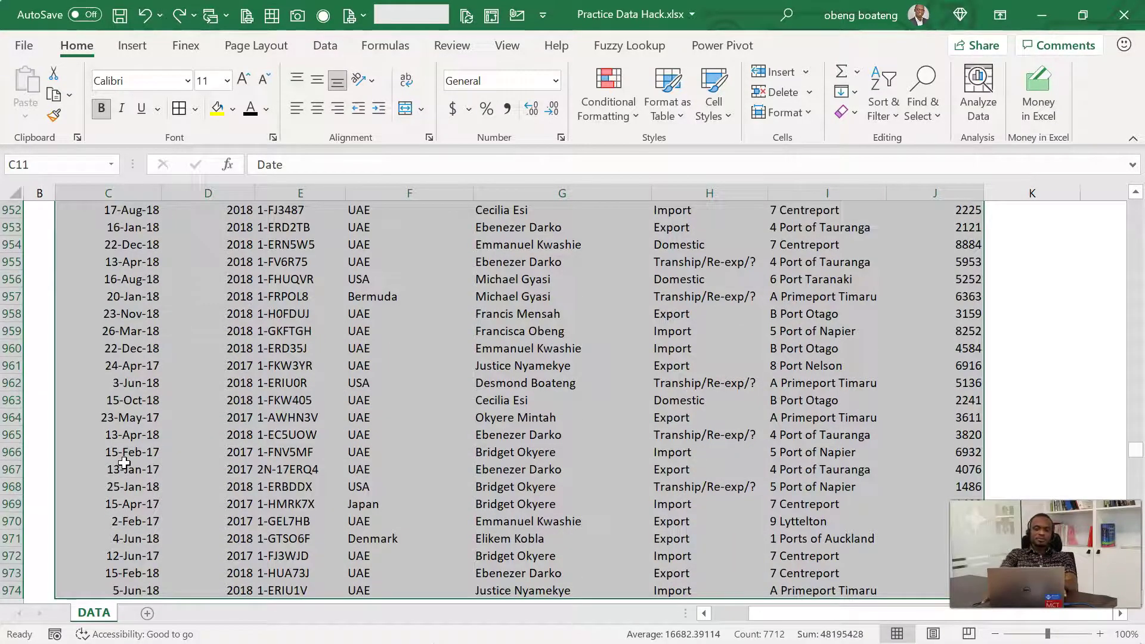
key(ctrl+BackSpace)
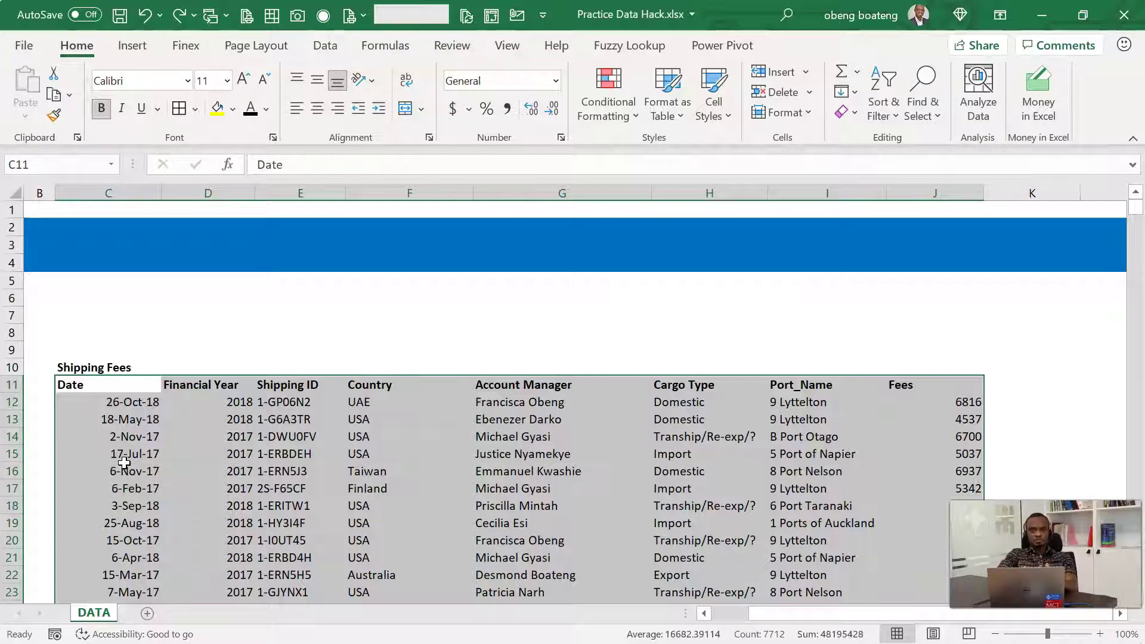
key(alt+h)
Apply All Borders to the selected Shipping Fees data.
key(b)
key(a)
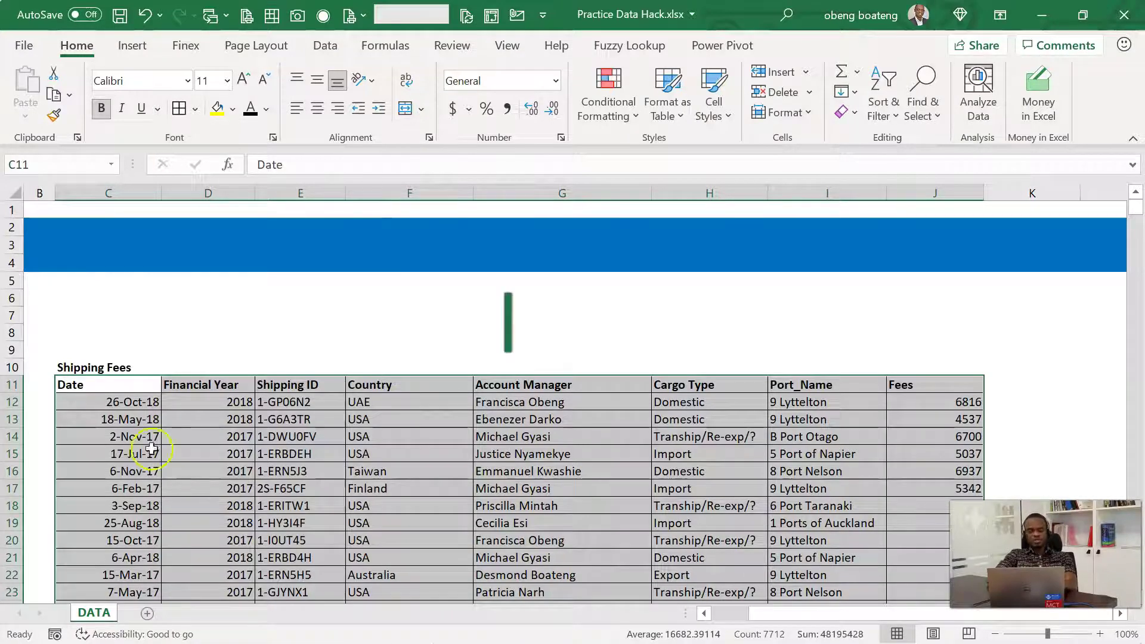
click(222, 409)
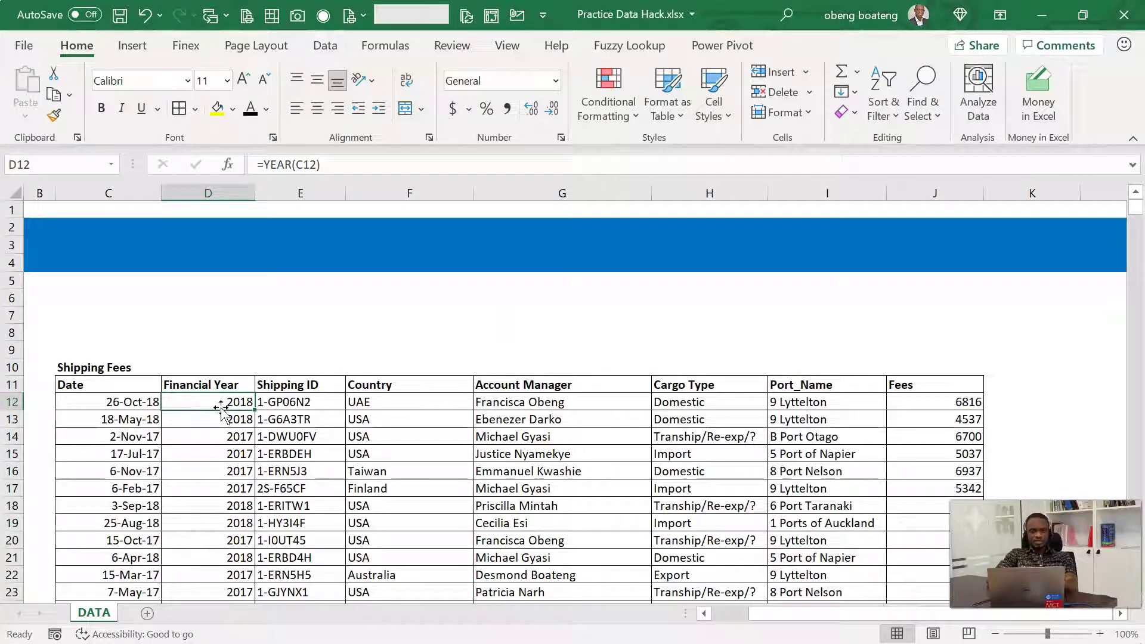
Try converting the data into a table from the Insert ribbon.
click(262, 420)
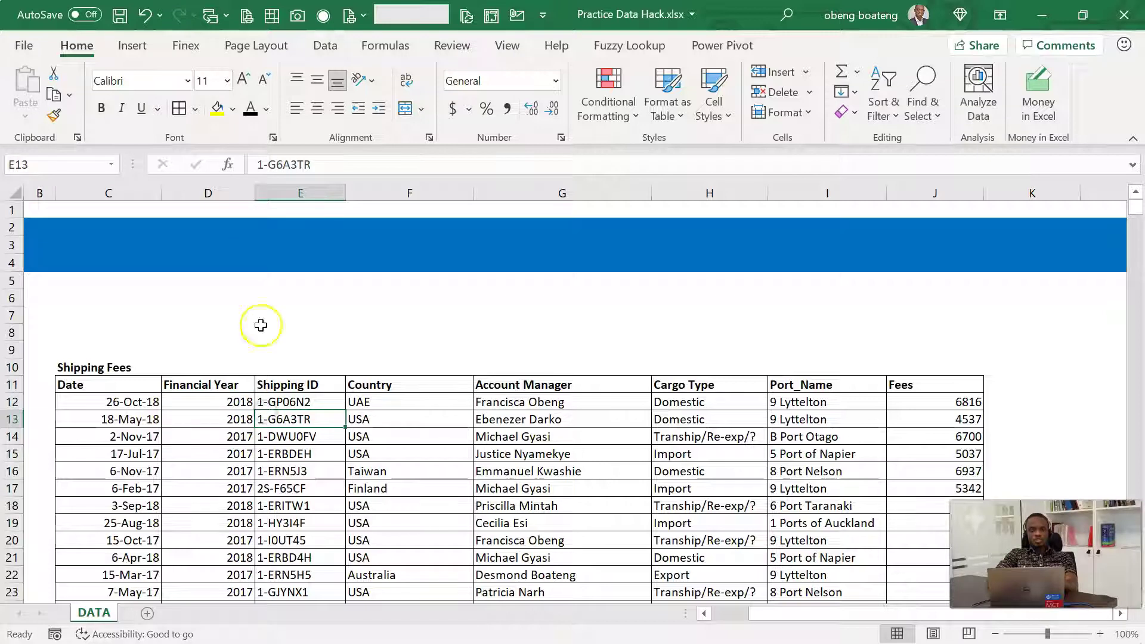
click(133, 45)
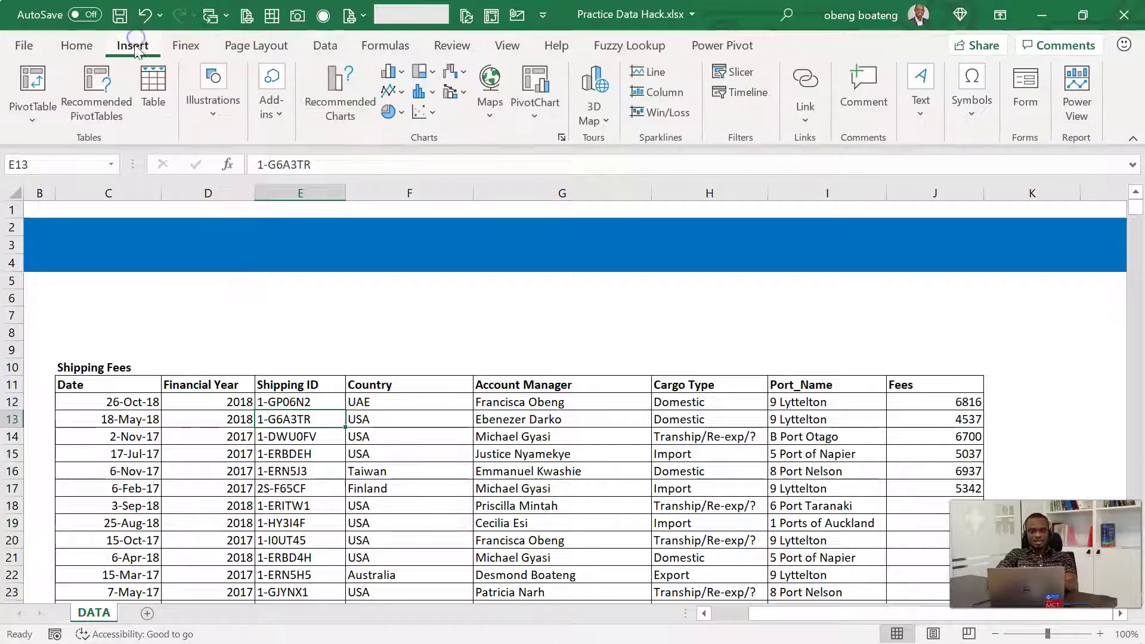
click(153, 79)
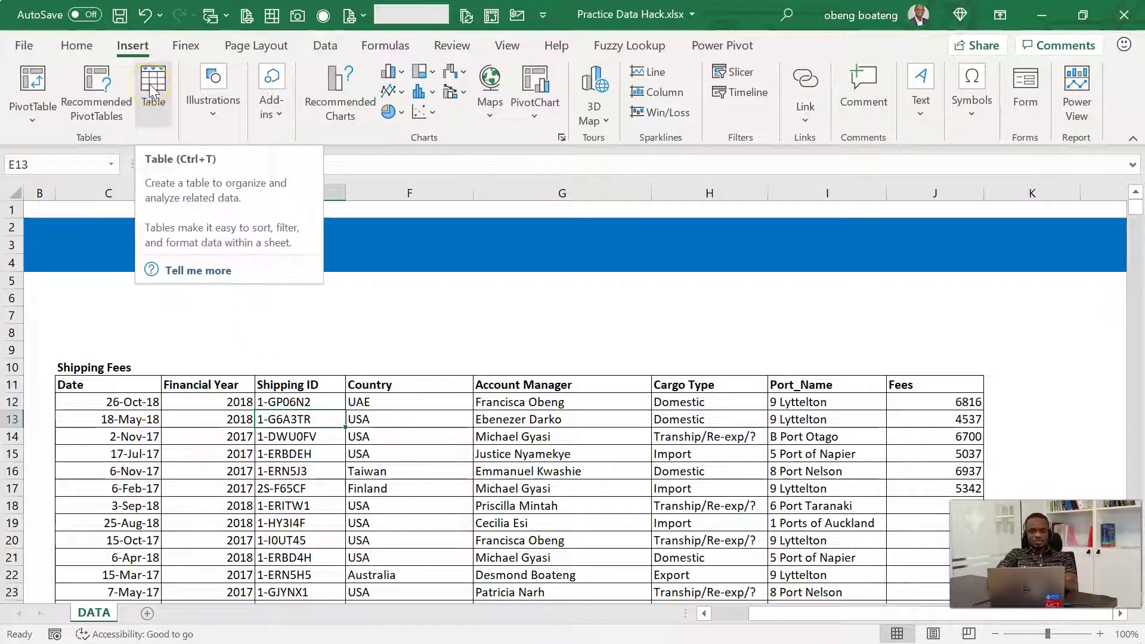
Reselect the data range from the Date header C11 down to the last row.
click(192, 438)
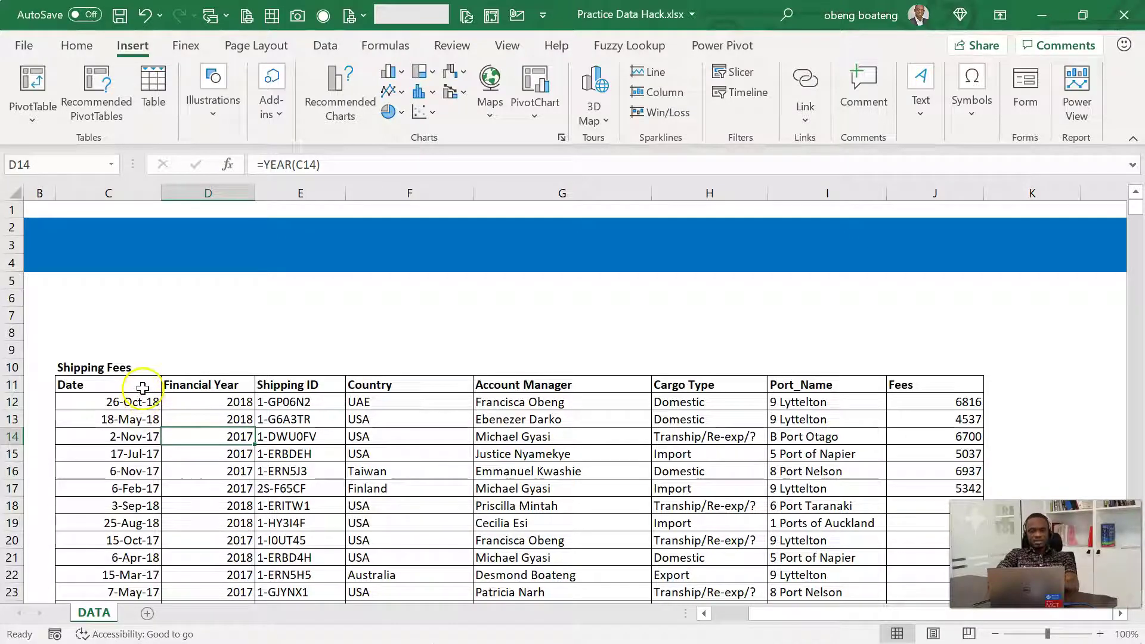
click(143, 388)
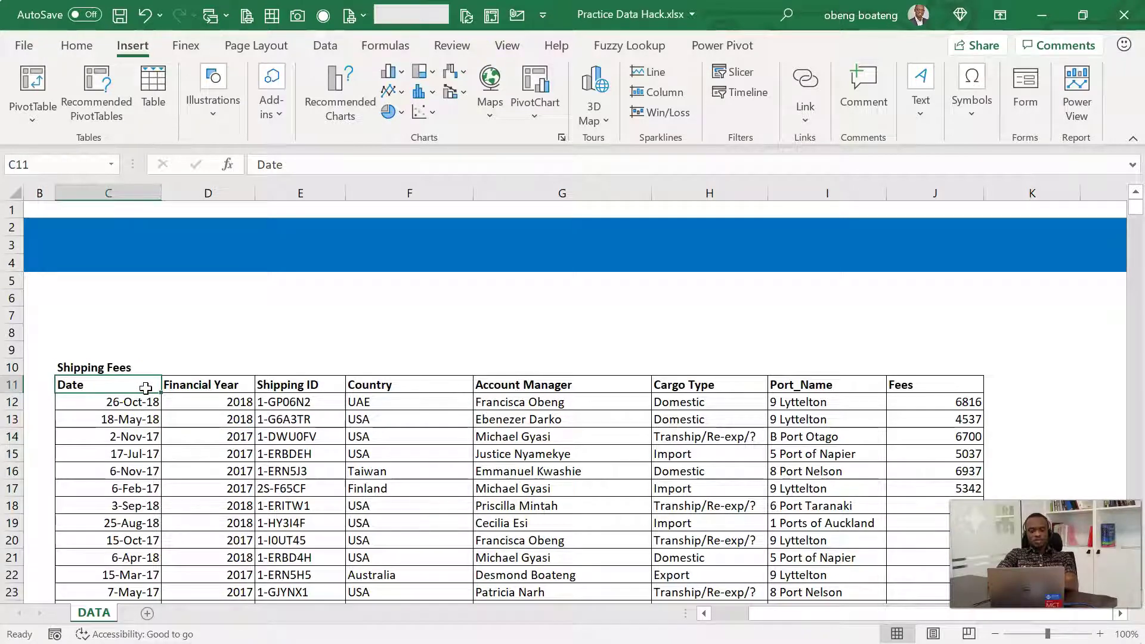
key(ctrl+shift+Right)
key(ctrl+shift+Down)
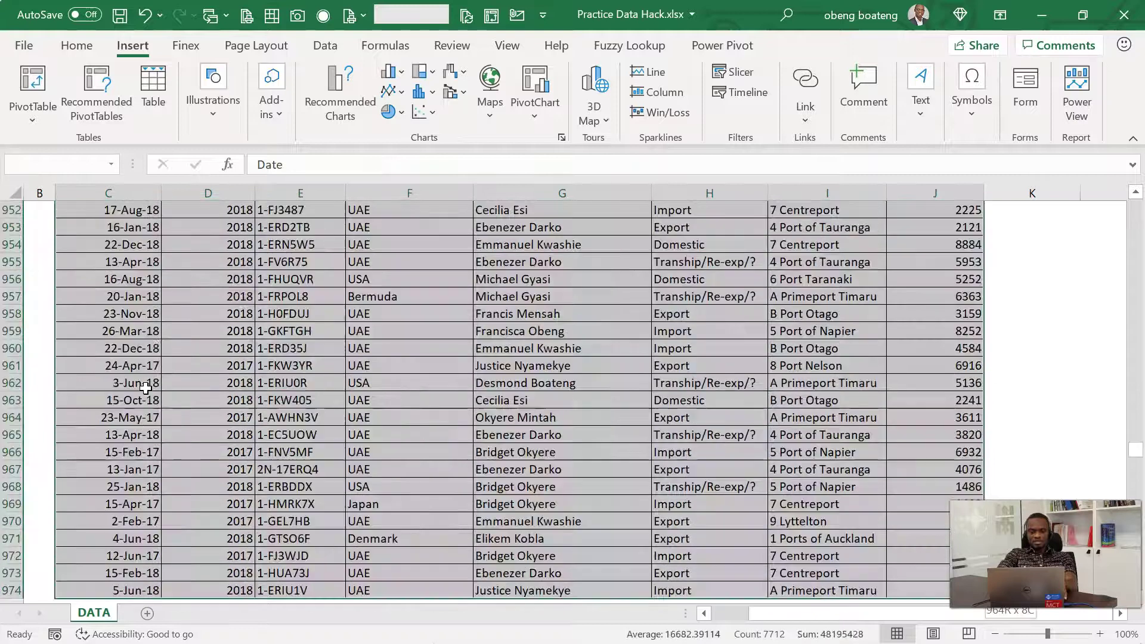
key(ctrl+BackSpace)
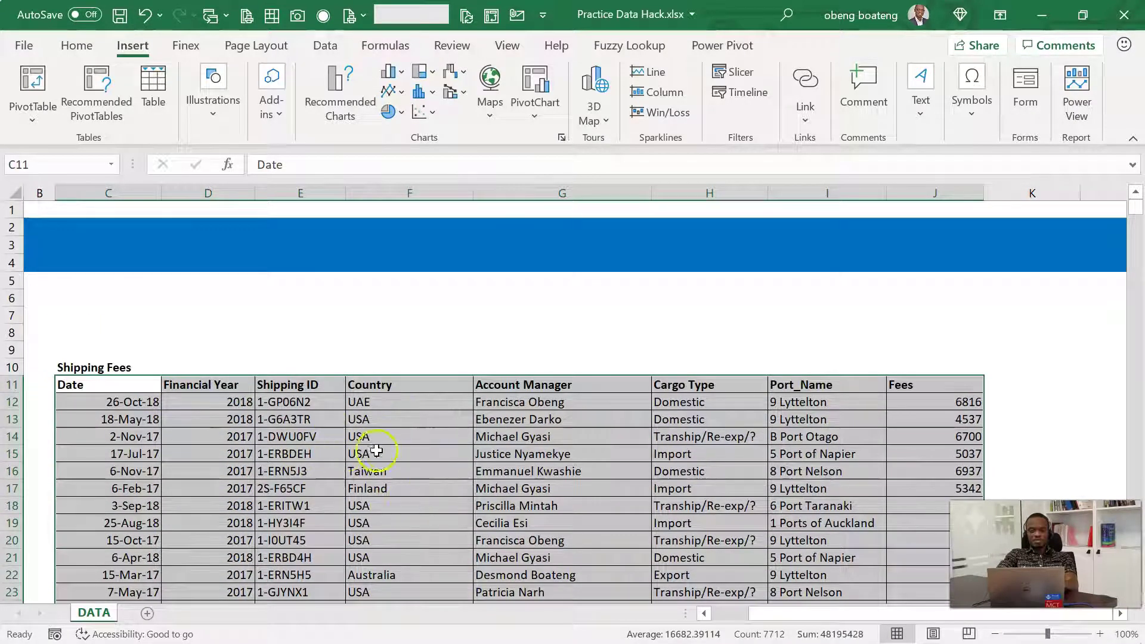
click(308, 451)
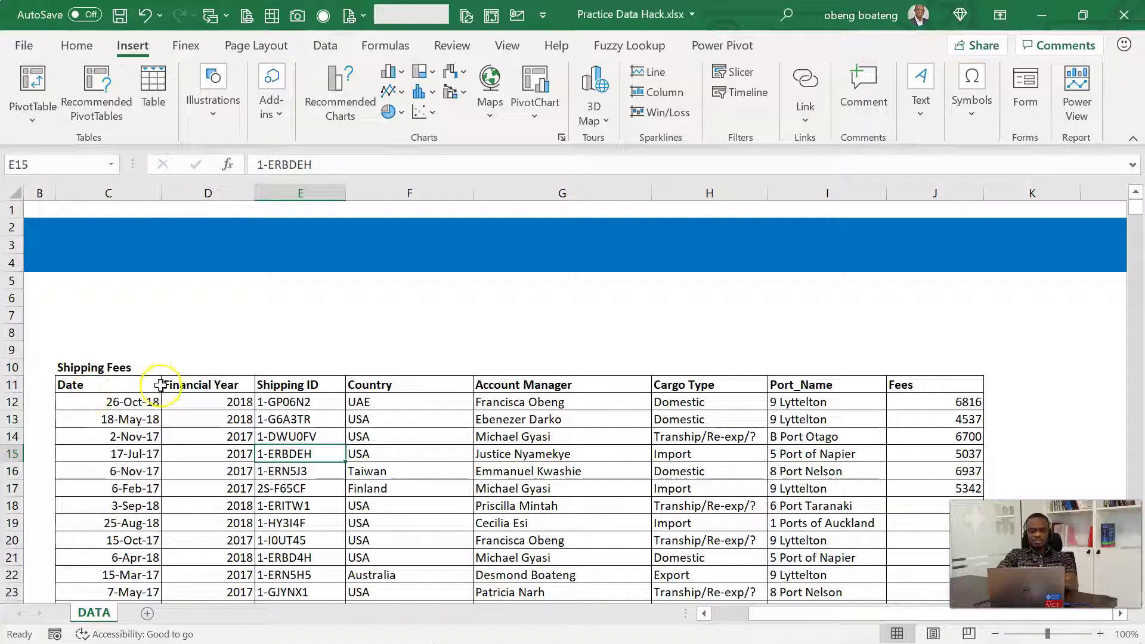
Select the Shipping Fees title C10 and the Date header C11.
click(106, 384)
click(88, 367)
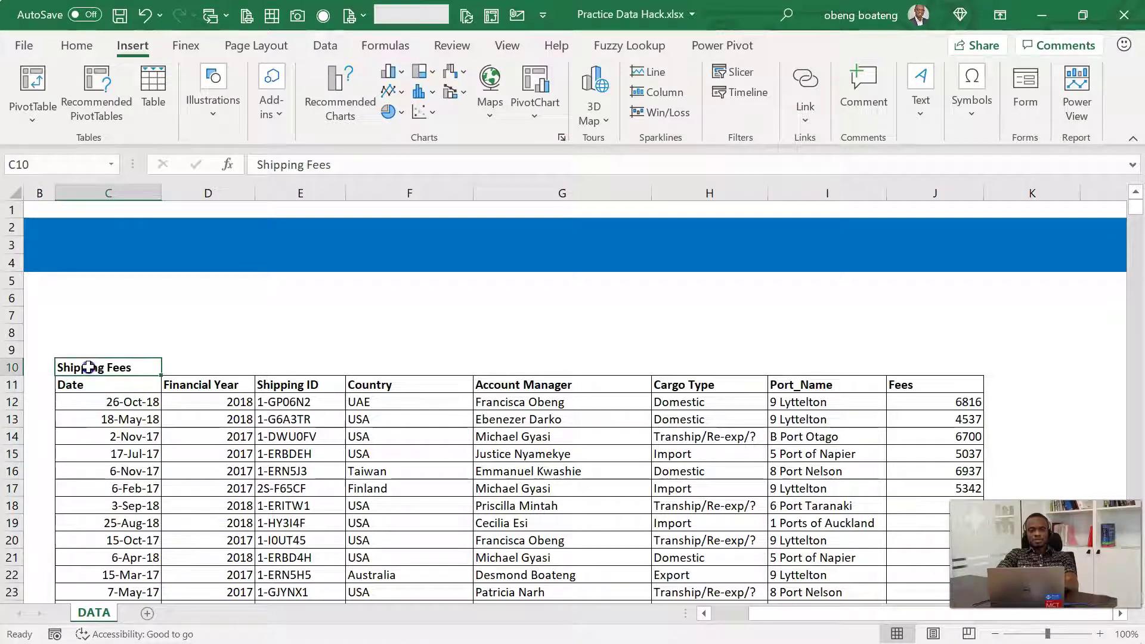
drag(111, 367, 97, 384)
click(96, 385)
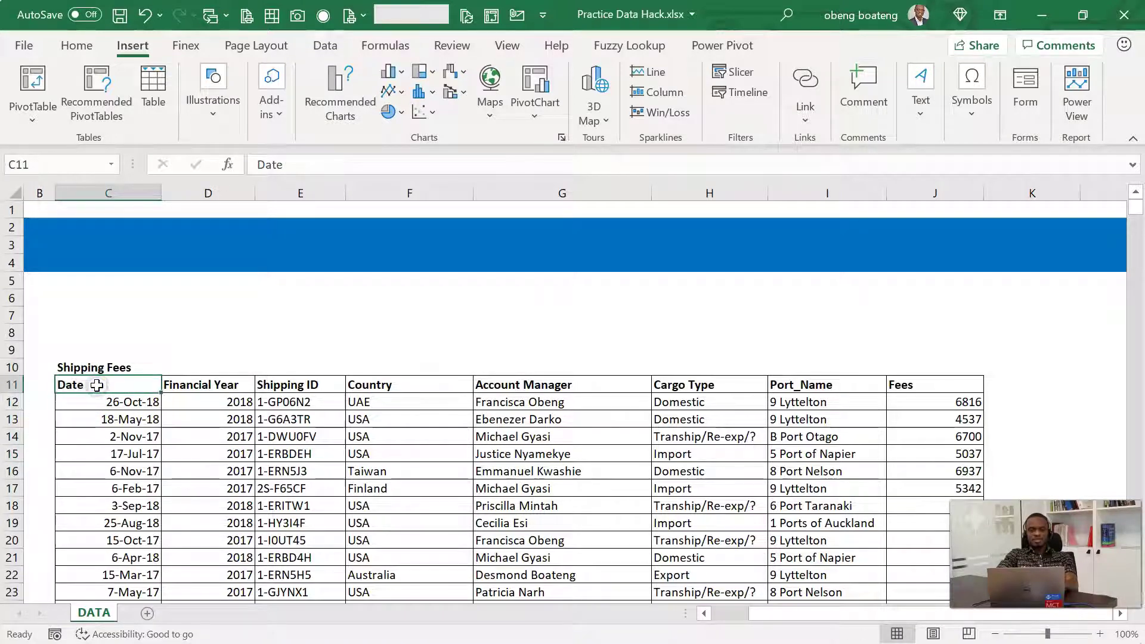
key(alt)
key(i)
key(r)
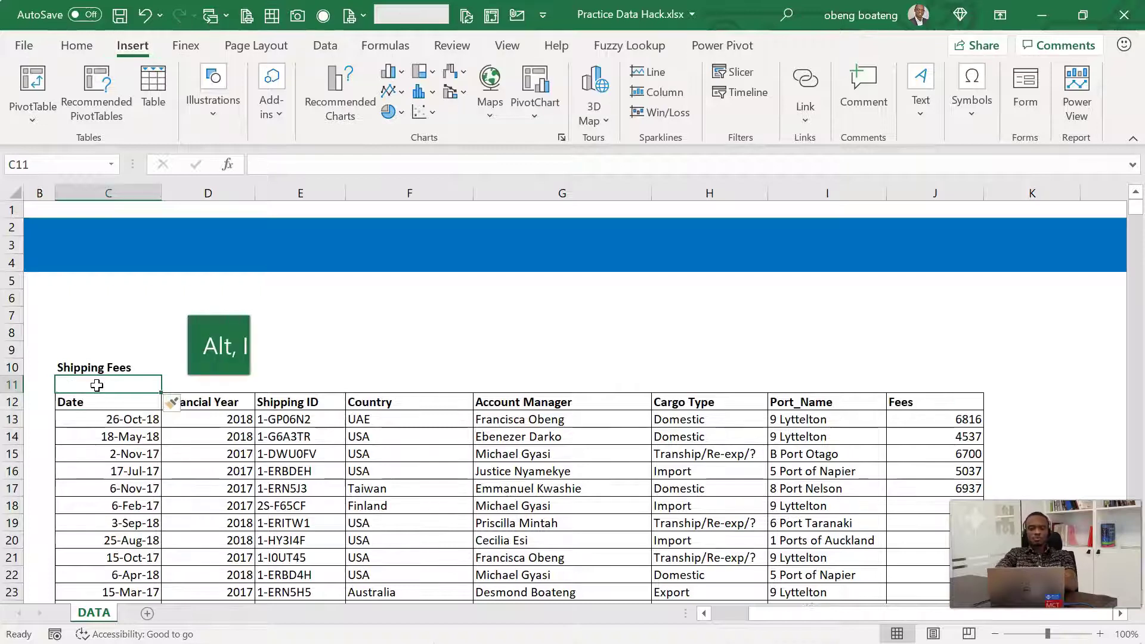
click(30, 384)
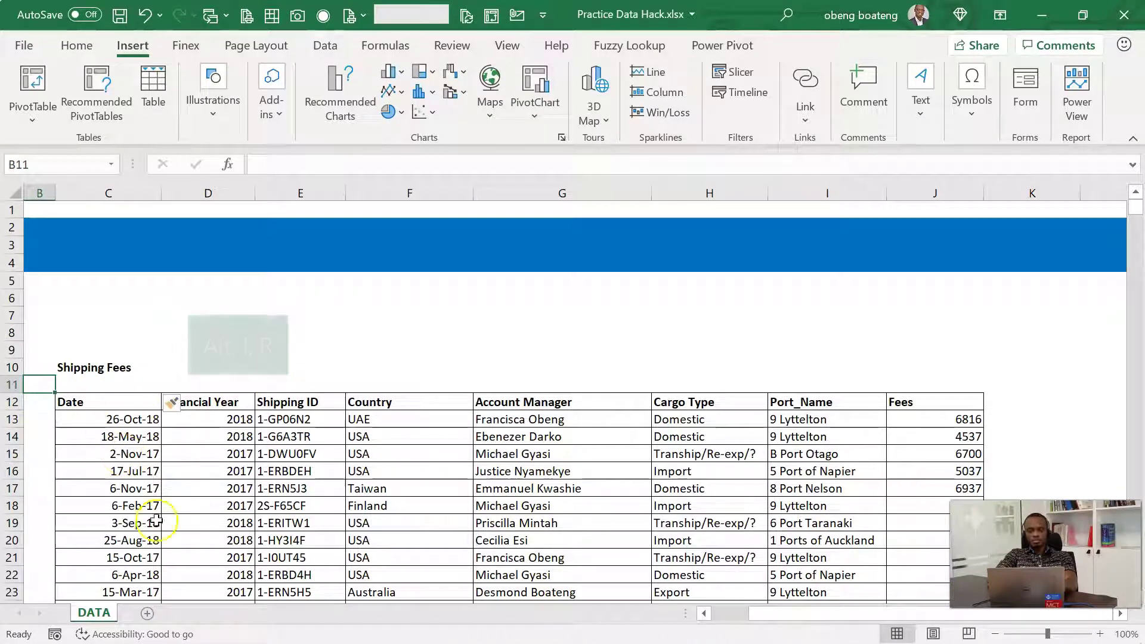
click(46, 192)
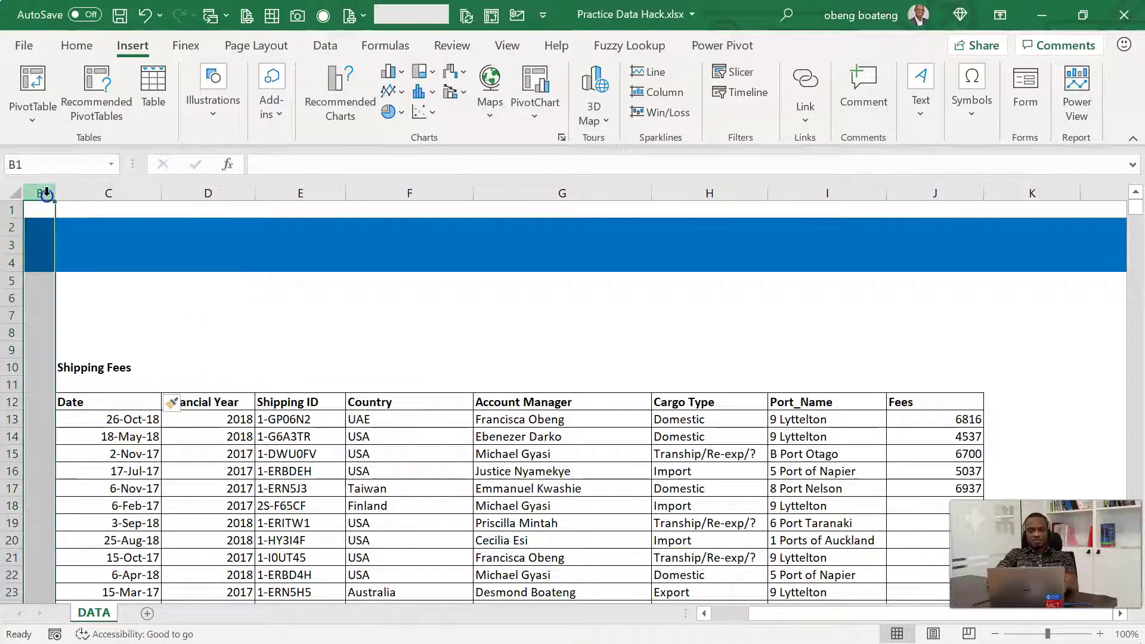
click(13, 383)
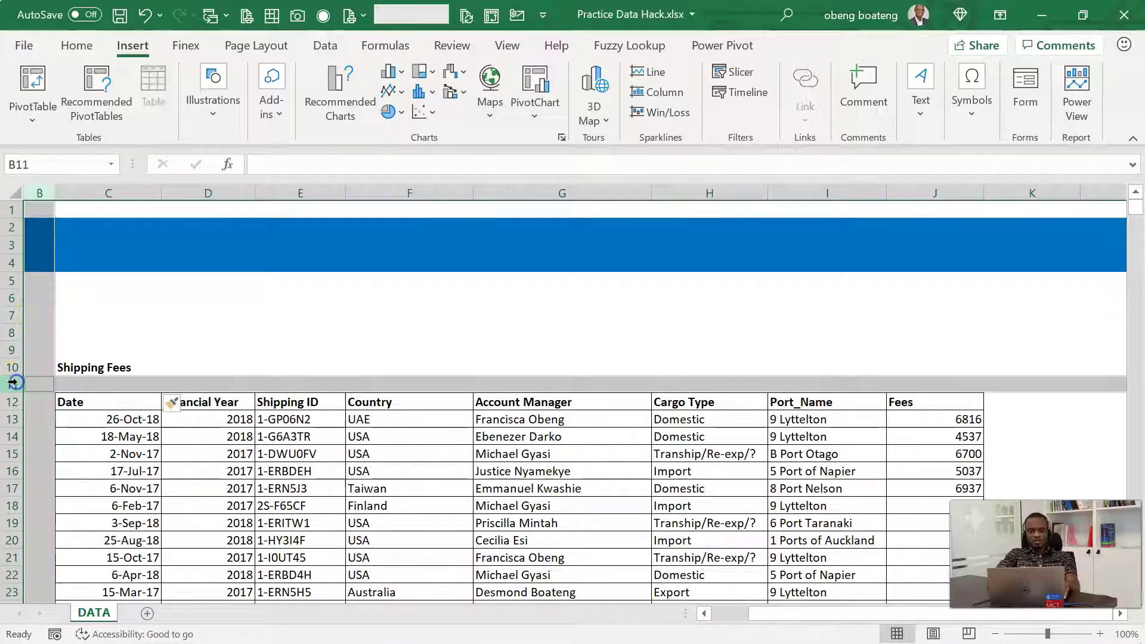
click(1012, 191)
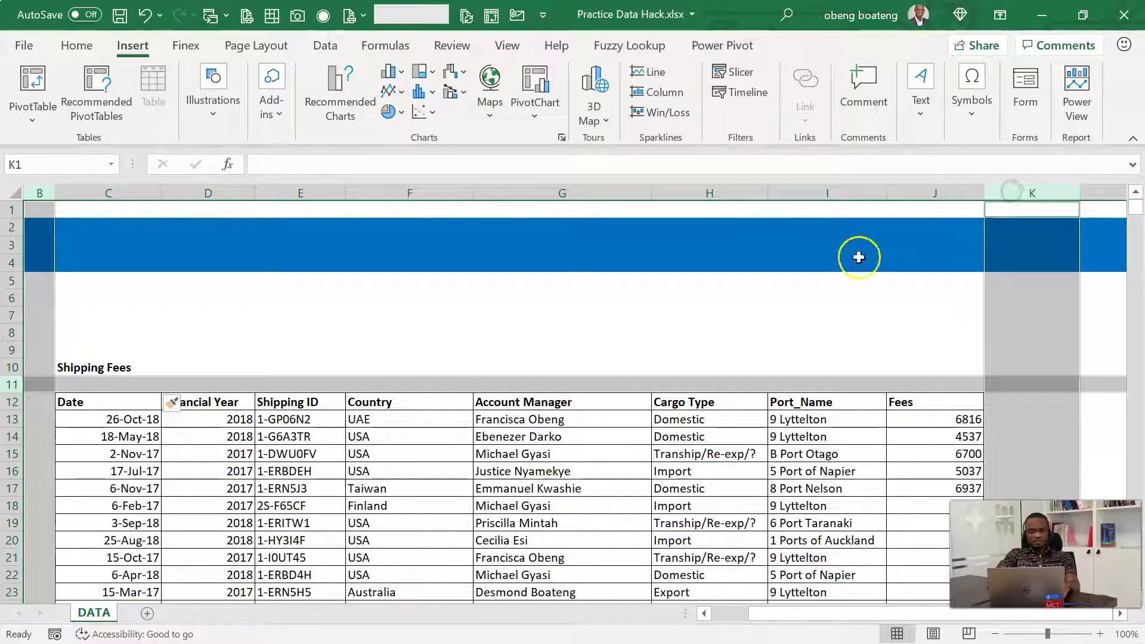
click(583, 417)
click(344, 525)
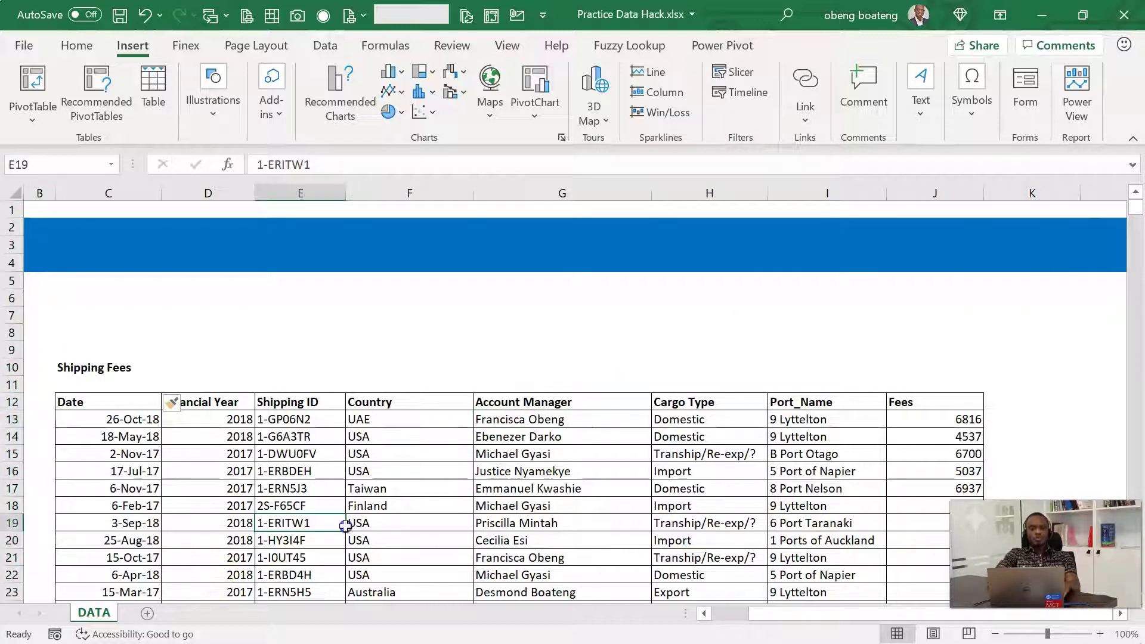
click(447, 528)
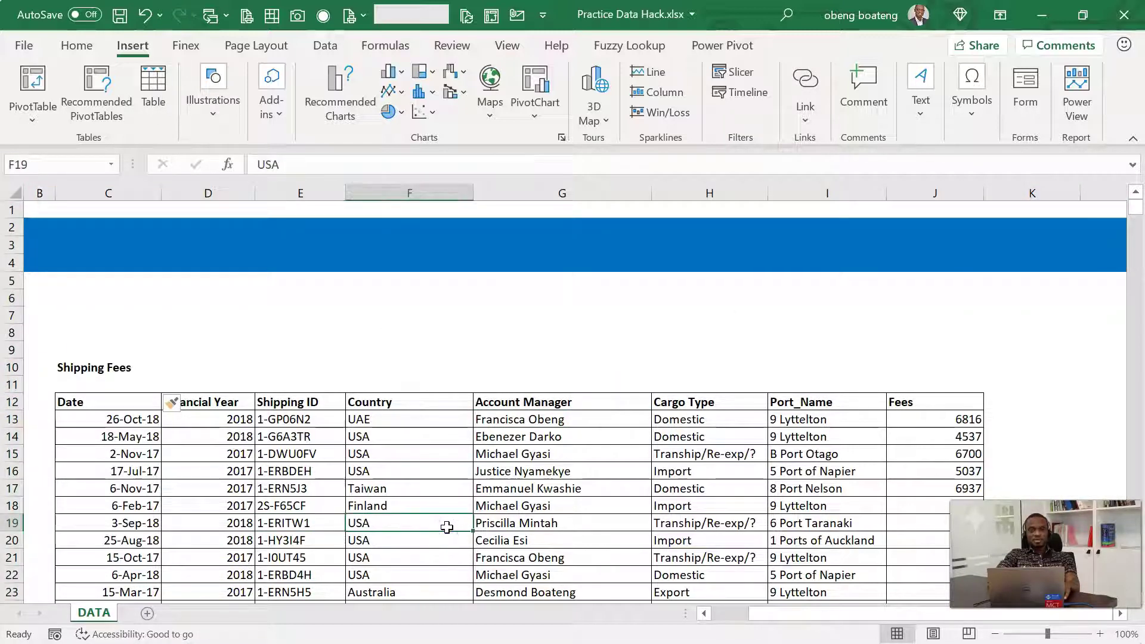
Convert C12:J975 into table Table4 with a header row using Ctrl+T.
key(ctrl+t)
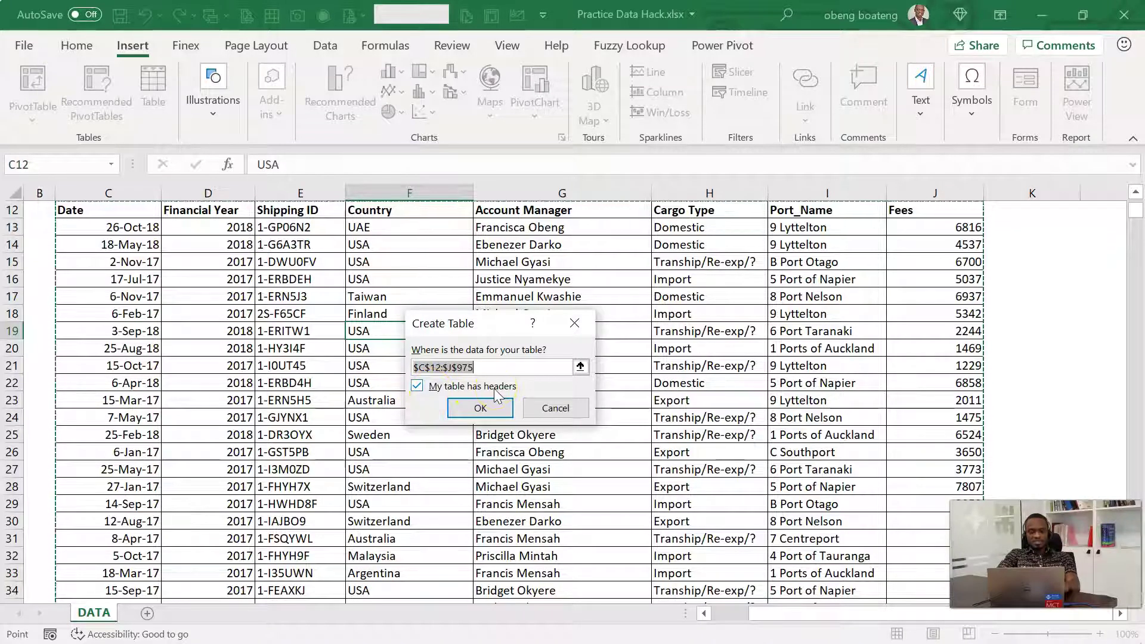
click(476, 418)
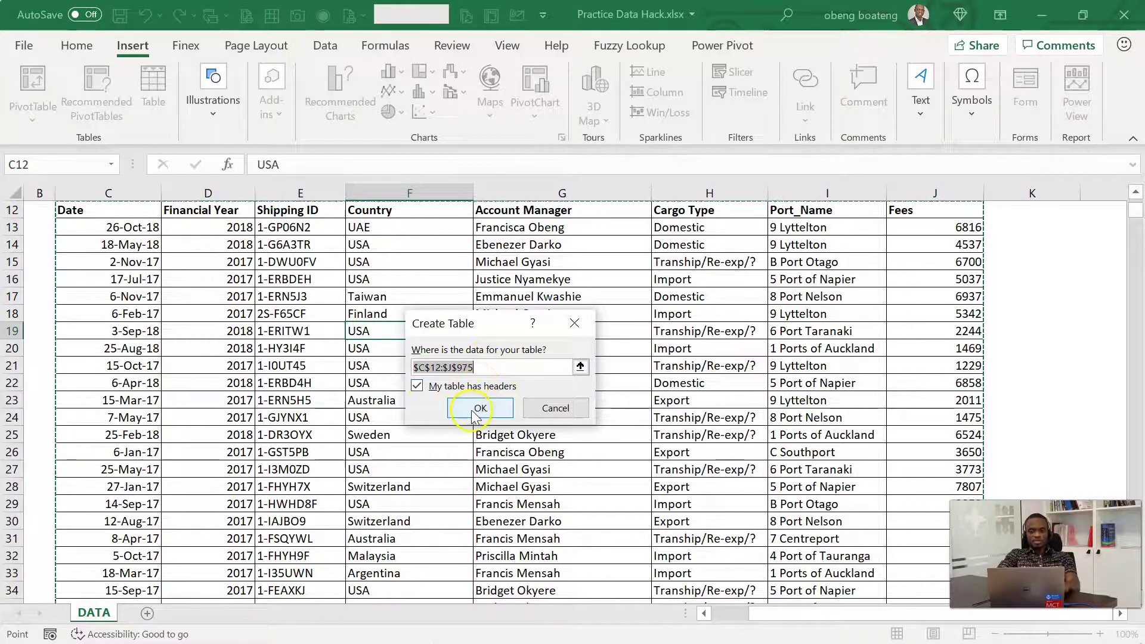
click(393, 348)
Browse the table's cells and check the =YEAR(C13) Financial Year formula in D13.
key(Up)
key(Up)
key(Up)
key(Up)
key(Up)
key(Up)
key(Up)
key(Up)
key(Up)
key(Up)
key(Up)
key(Down)
key(Down)
key(Down)
key(Down)
key(Down)
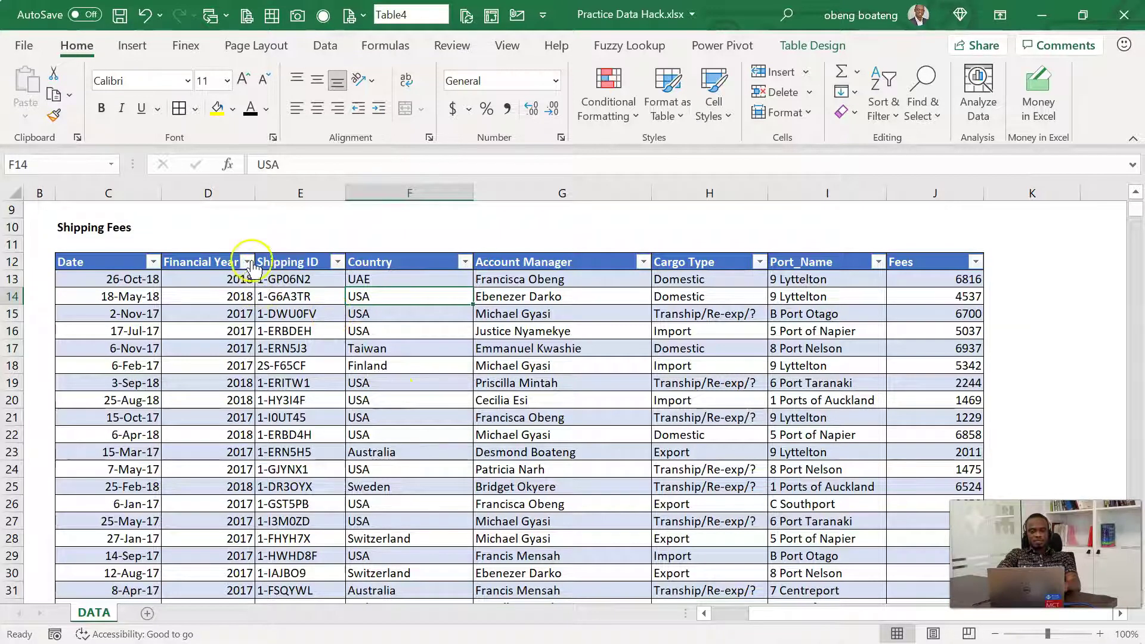
click(406, 349)
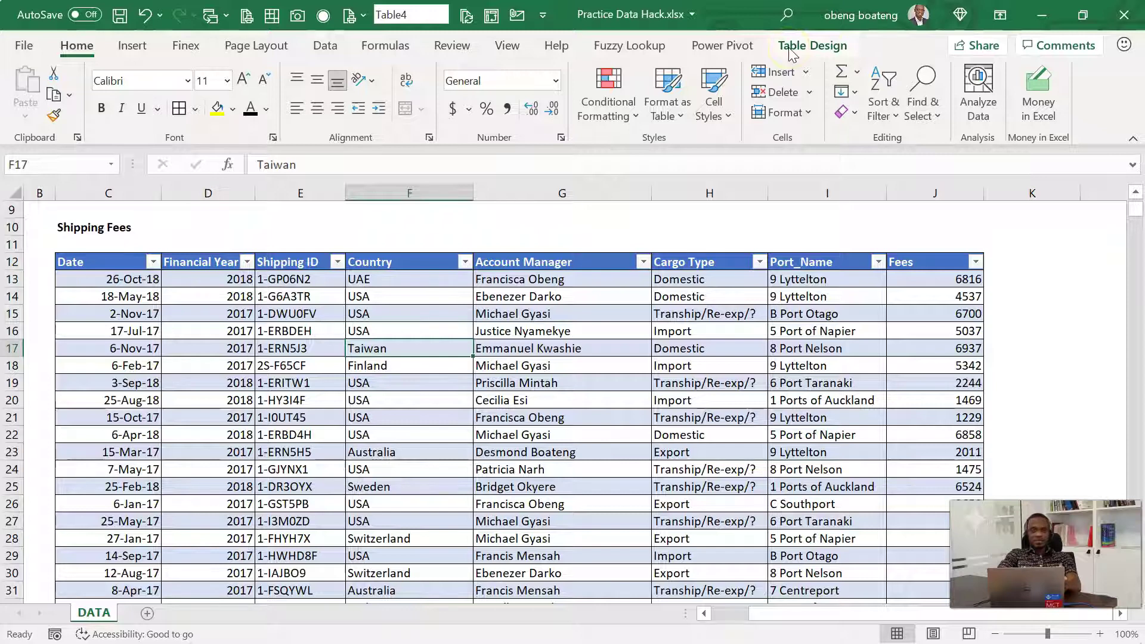
click(737, 312)
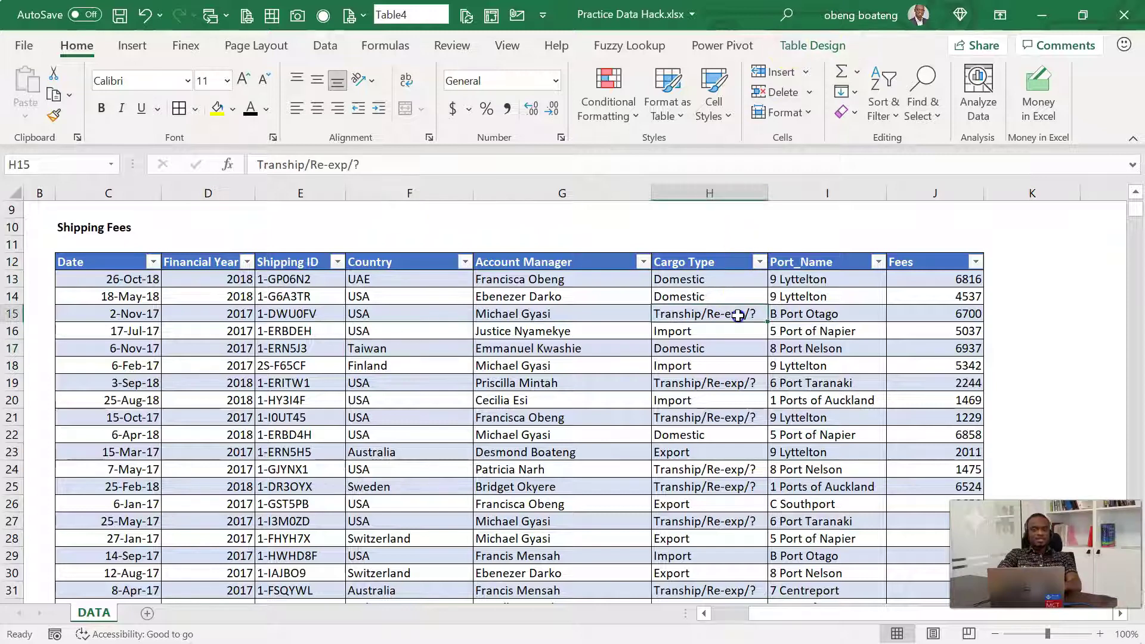
click(1054, 280)
key(Right)
key(Left)
key(Left)
key(Left)
key(Left)
key(Left)
key(Left)
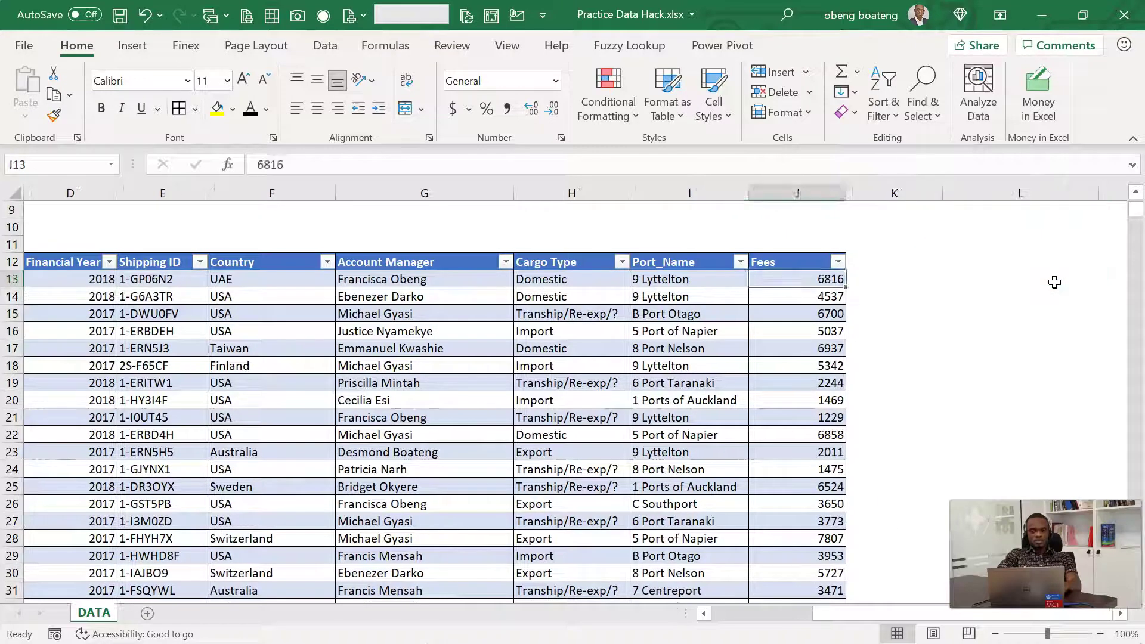
key(Left)
key(Left)
key(Left)
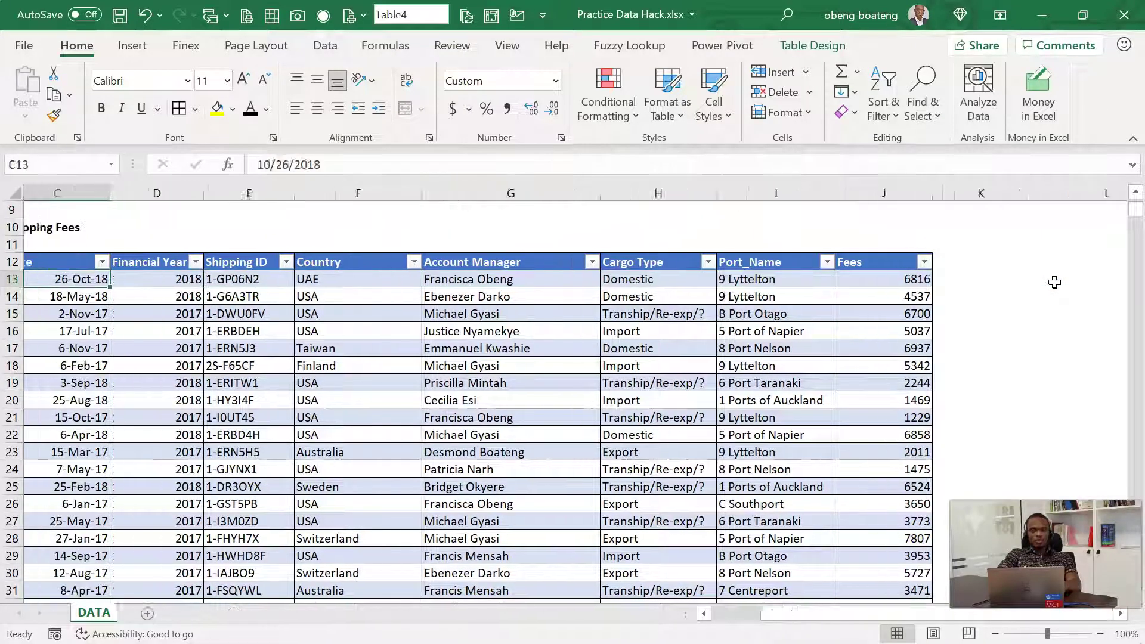
key(Right)
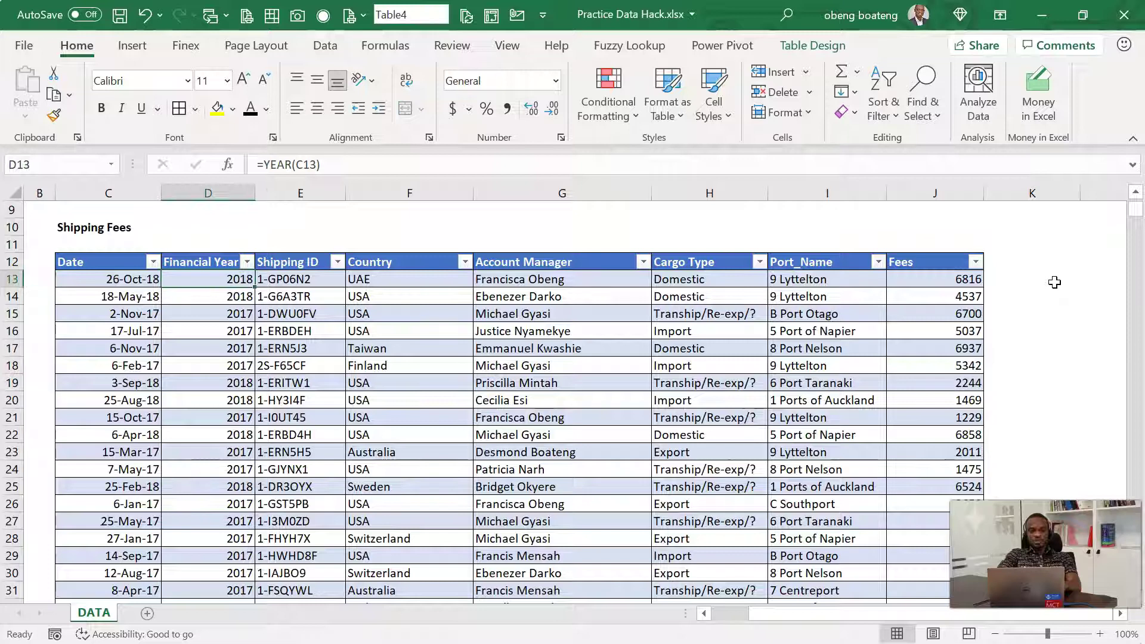
Change the Table Name from Table4 to Cargo on the Table Design tab.
click(520, 365)
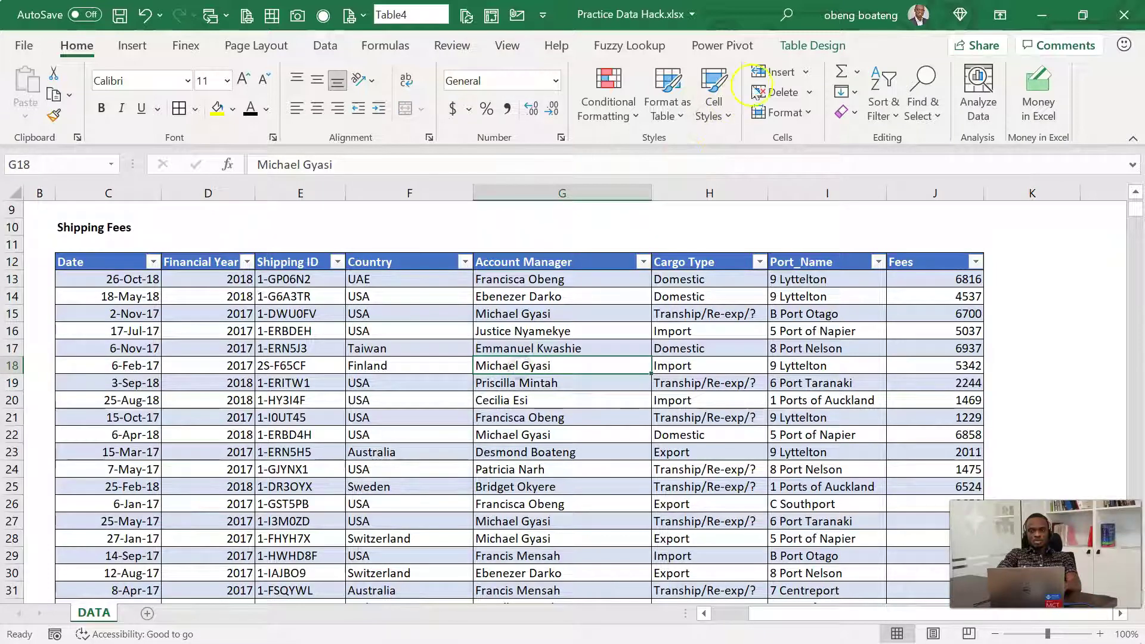
click(812, 46)
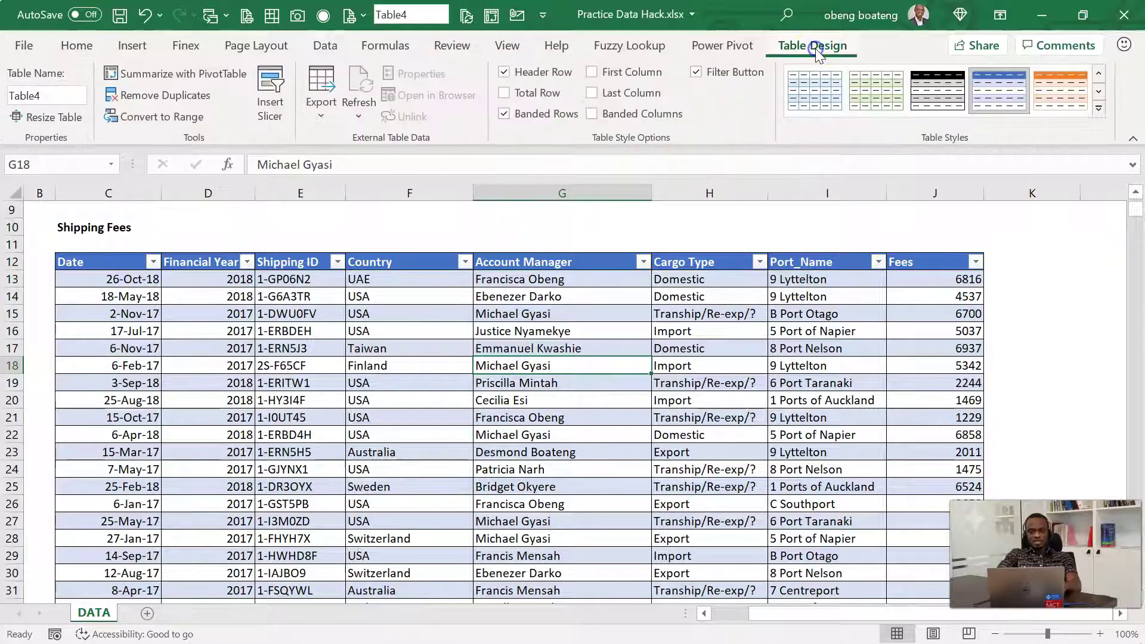
click(64, 96)
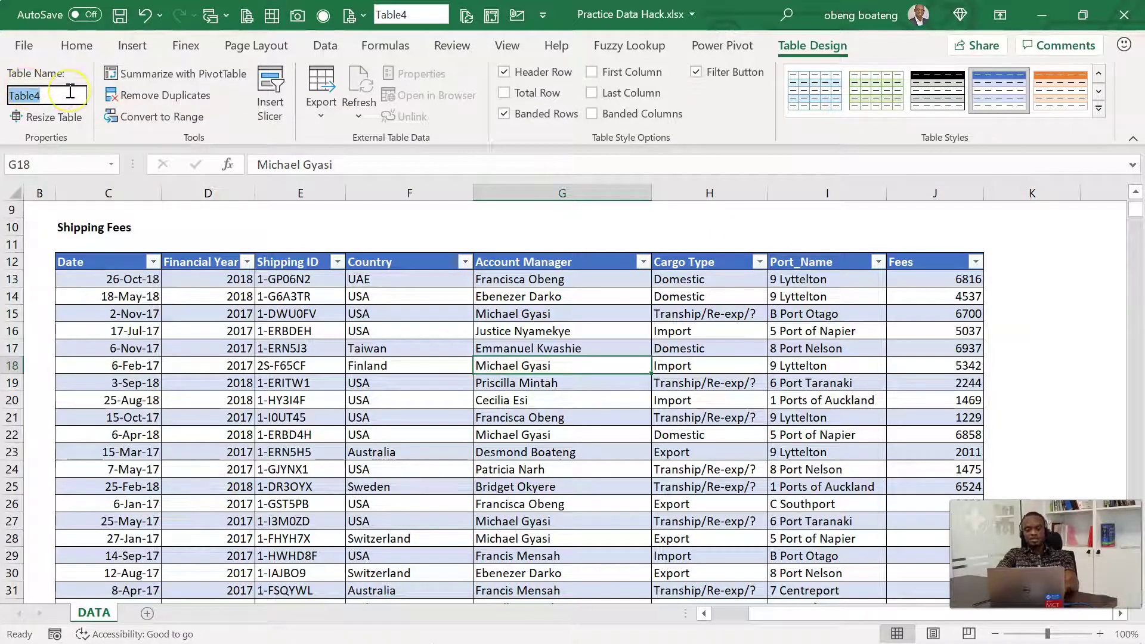
text(Cargo)
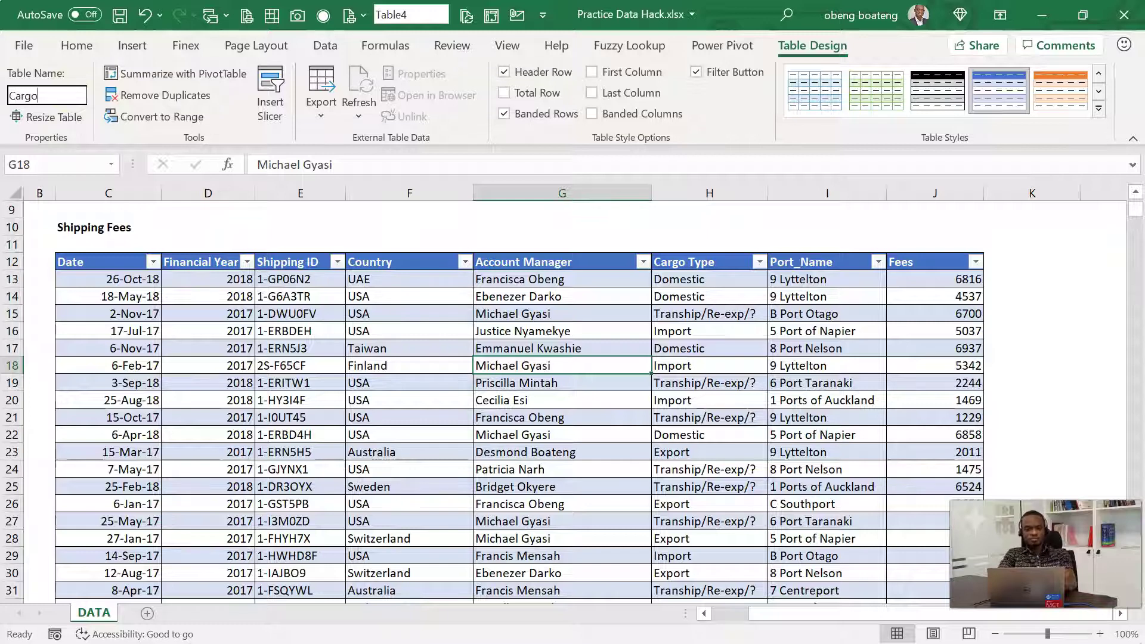
key(Return)
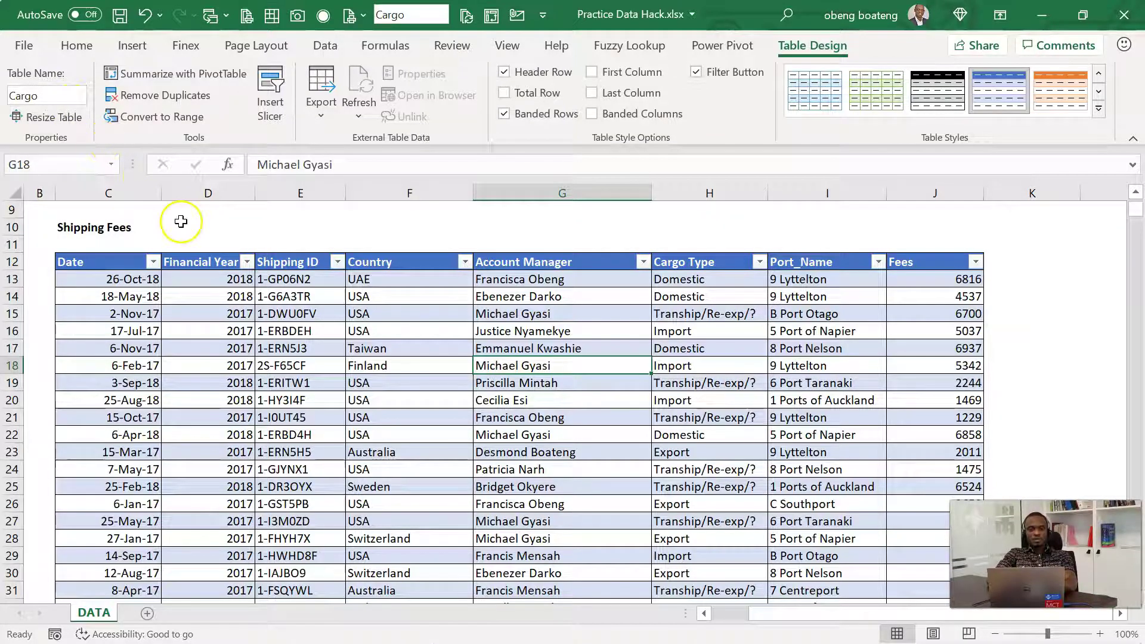
click(37, 100)
click(178, 227)
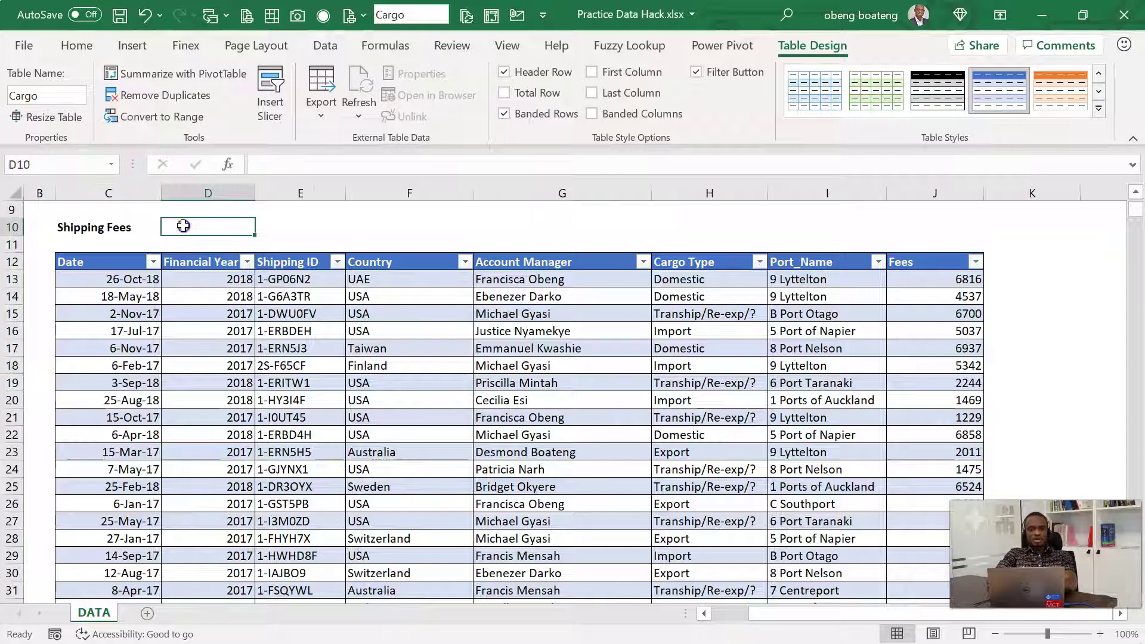
key(Up)
key(Up)
key(Up)
key(Up)
scroll(179, 225, up, 1)
key(Down)
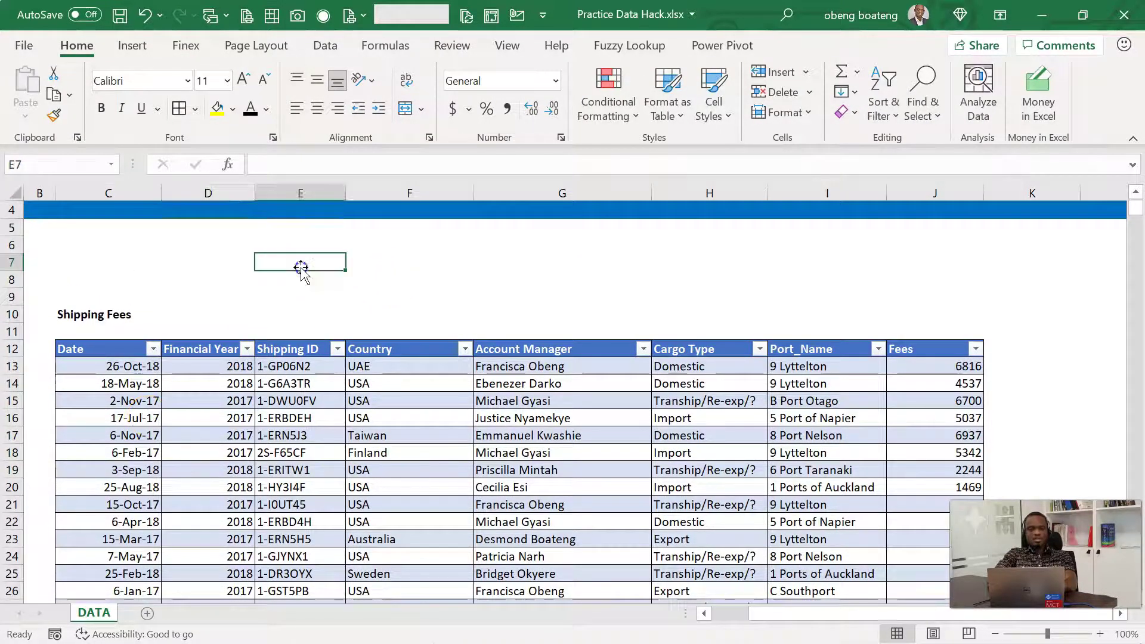
click(300, 267)
text(=Cargo)
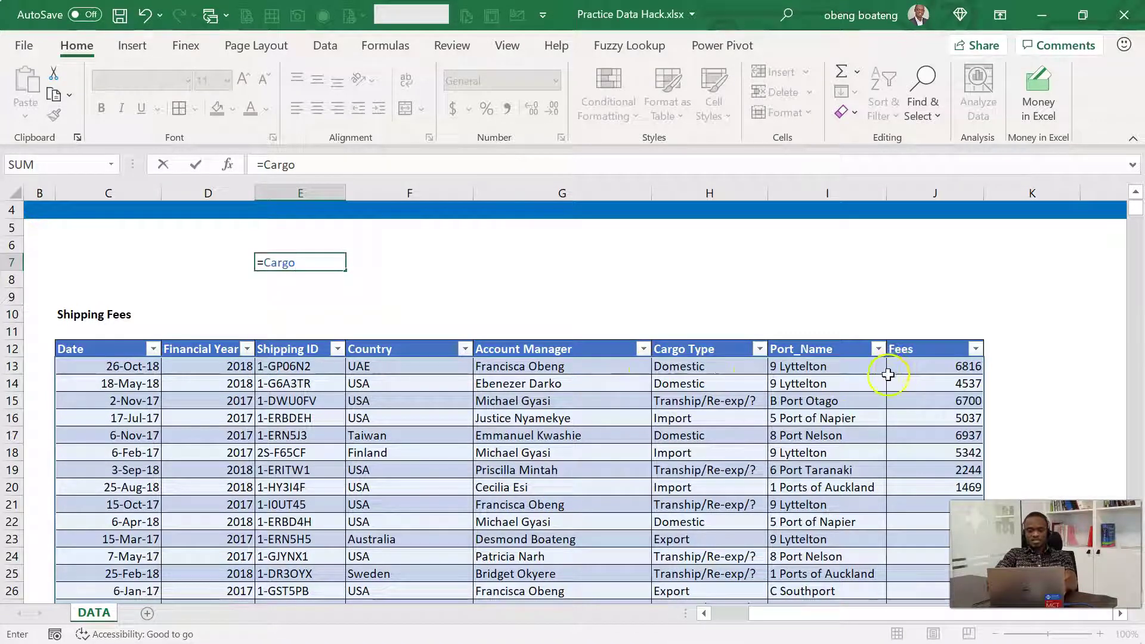
text([Fees)
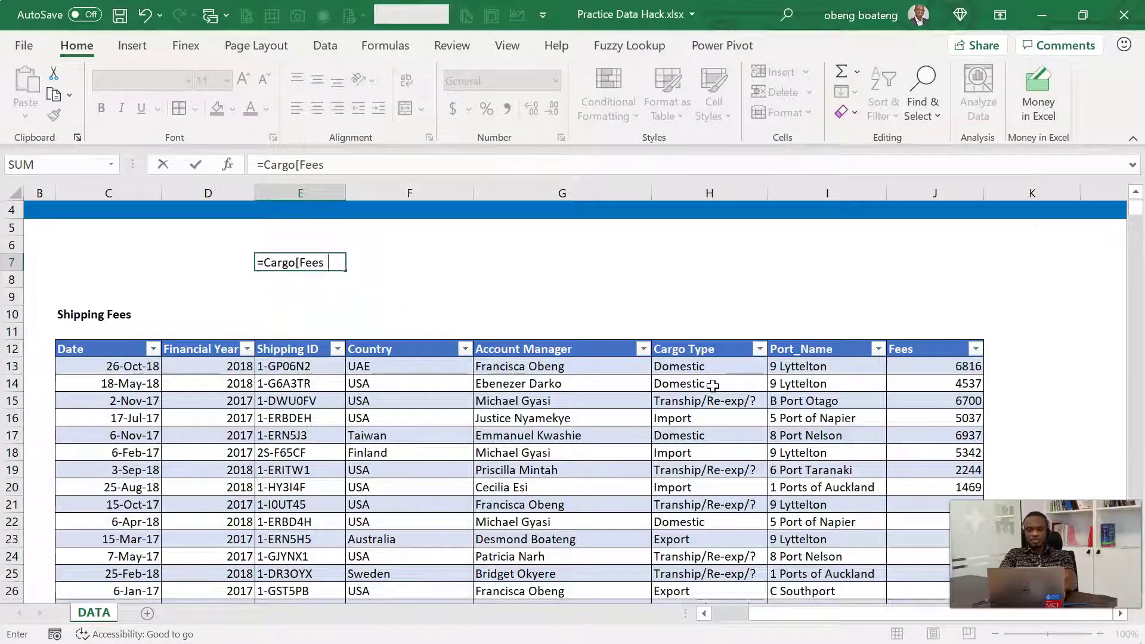
text(])
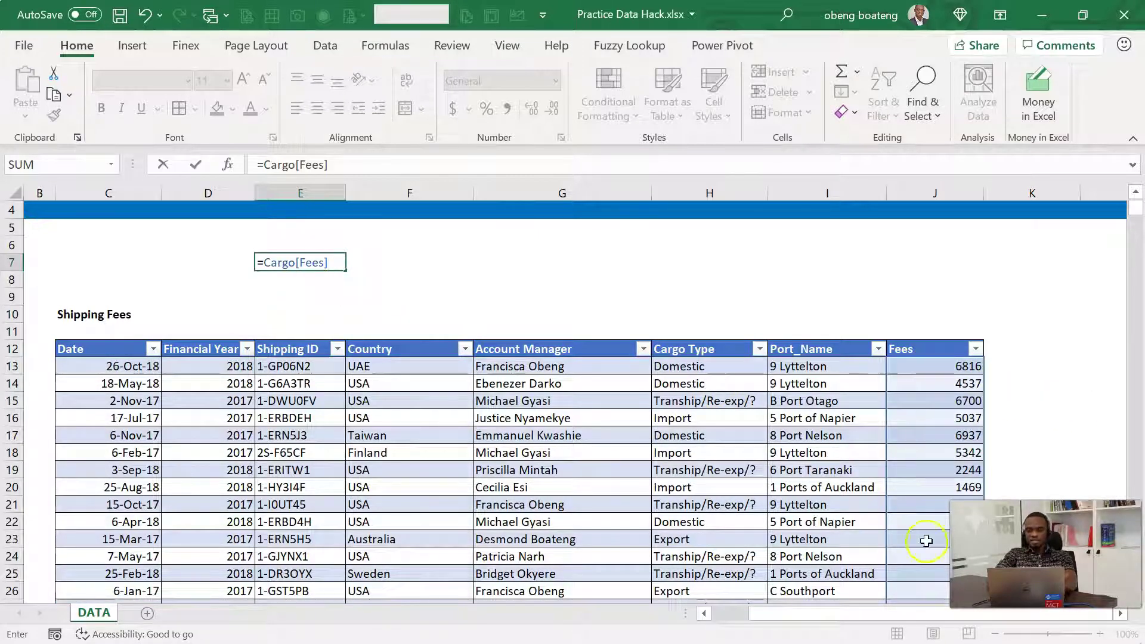
key(Escape)
Apply Orange, Table Style Medium 3 to the Cargo table using Apply and Clear Formatting.
click(683, 491)
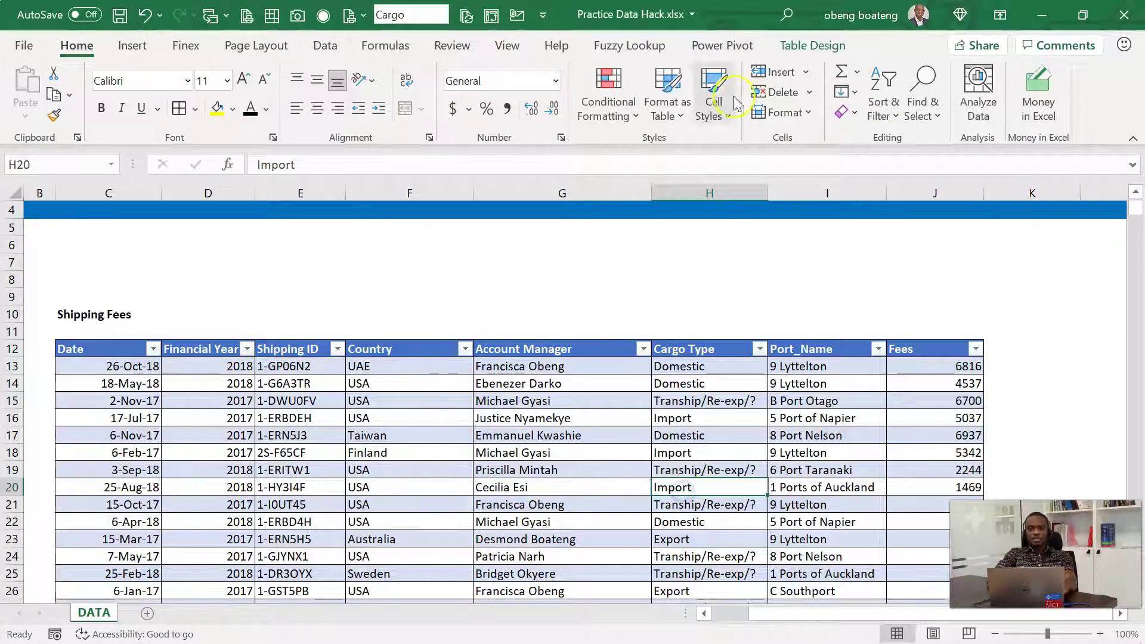
click(806, 48)
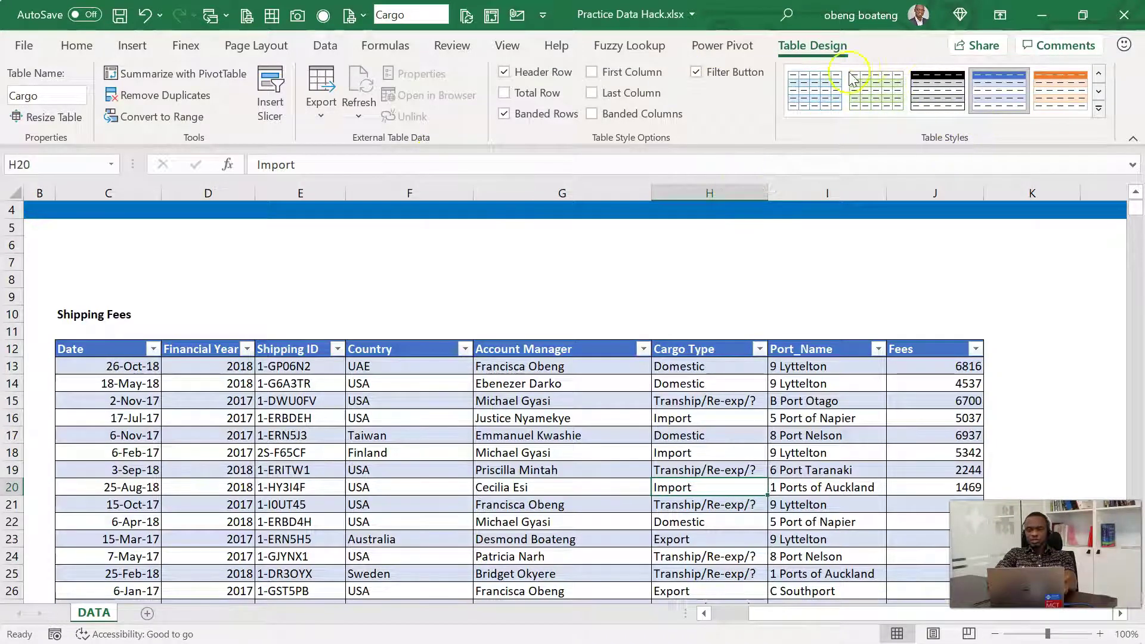
click(1100, 114)
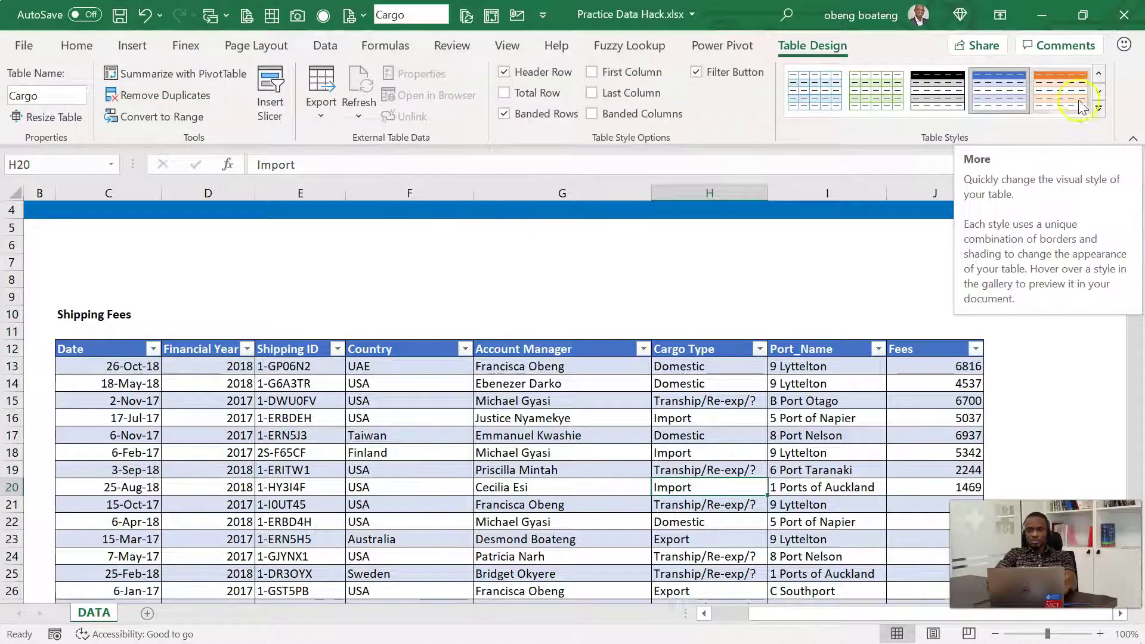
click(999, 101)
click(1053, 96)
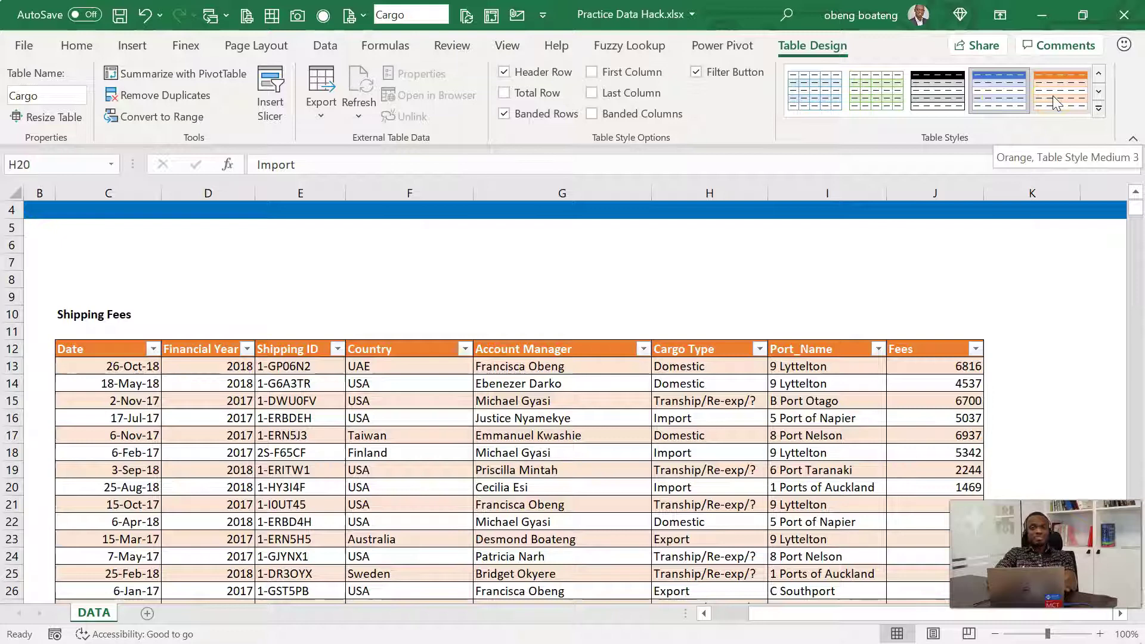
right_click(1053, 96)
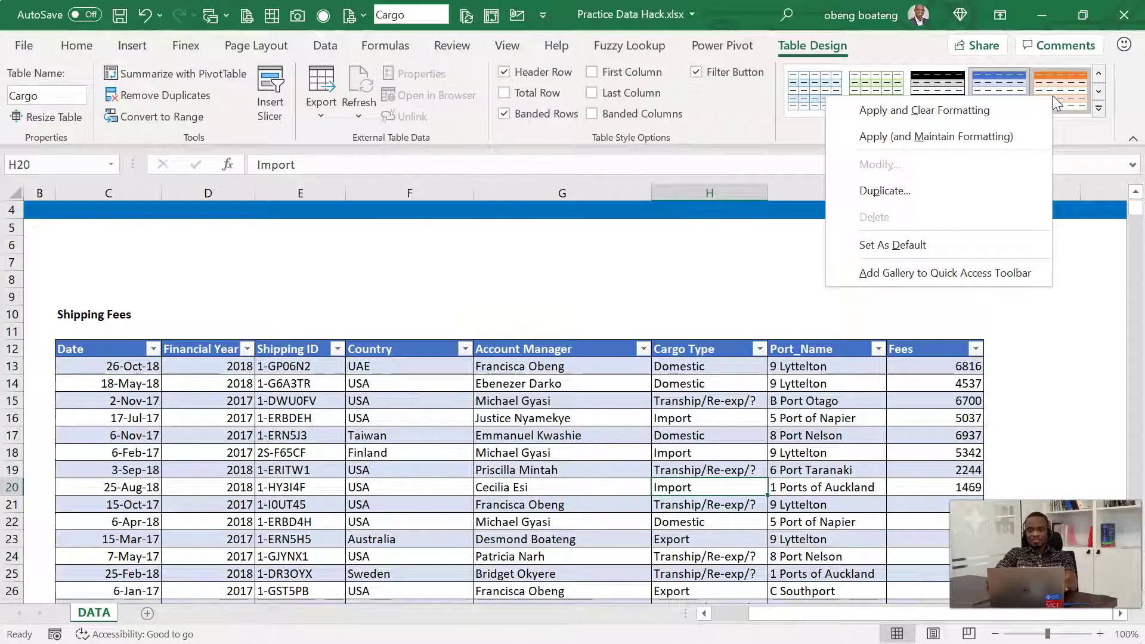
click(978, 108)
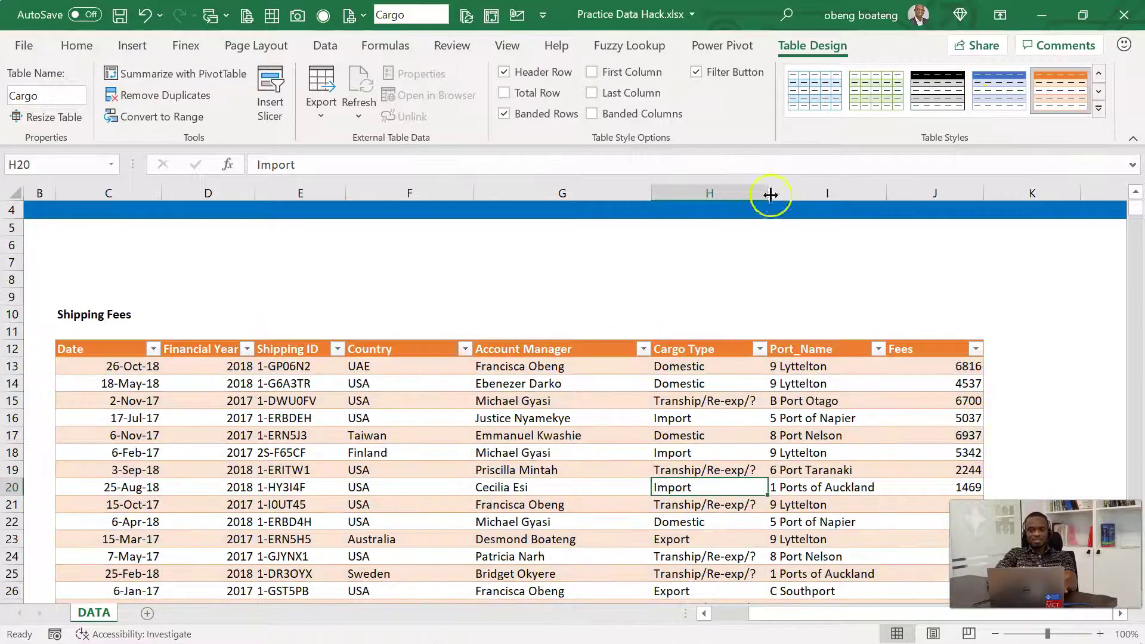
click(535, 419)
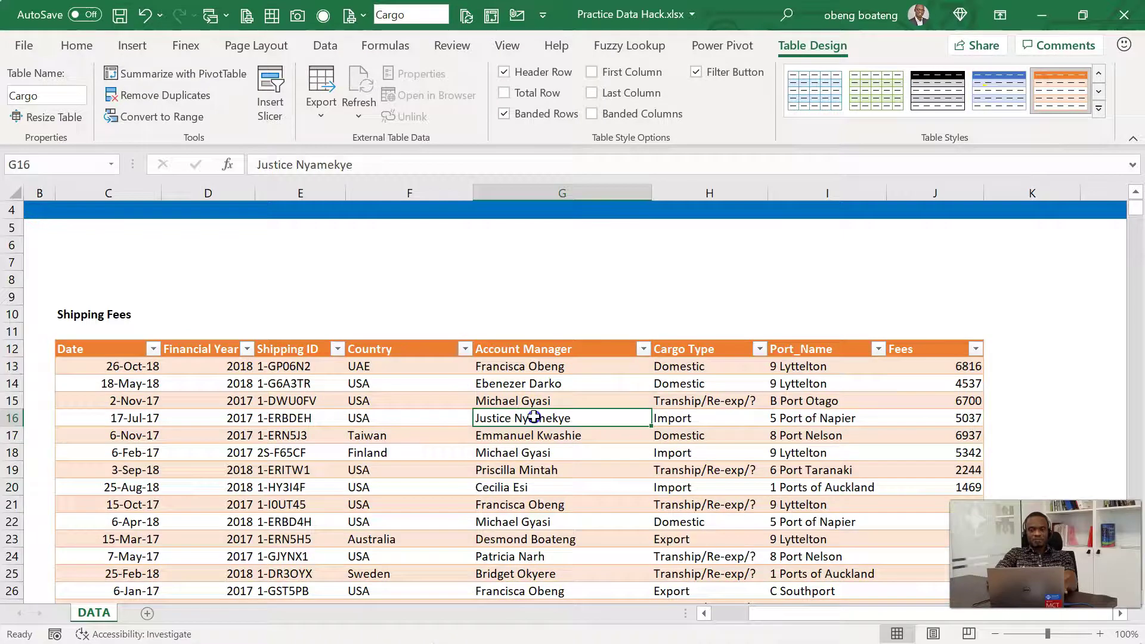
click(301, 451)
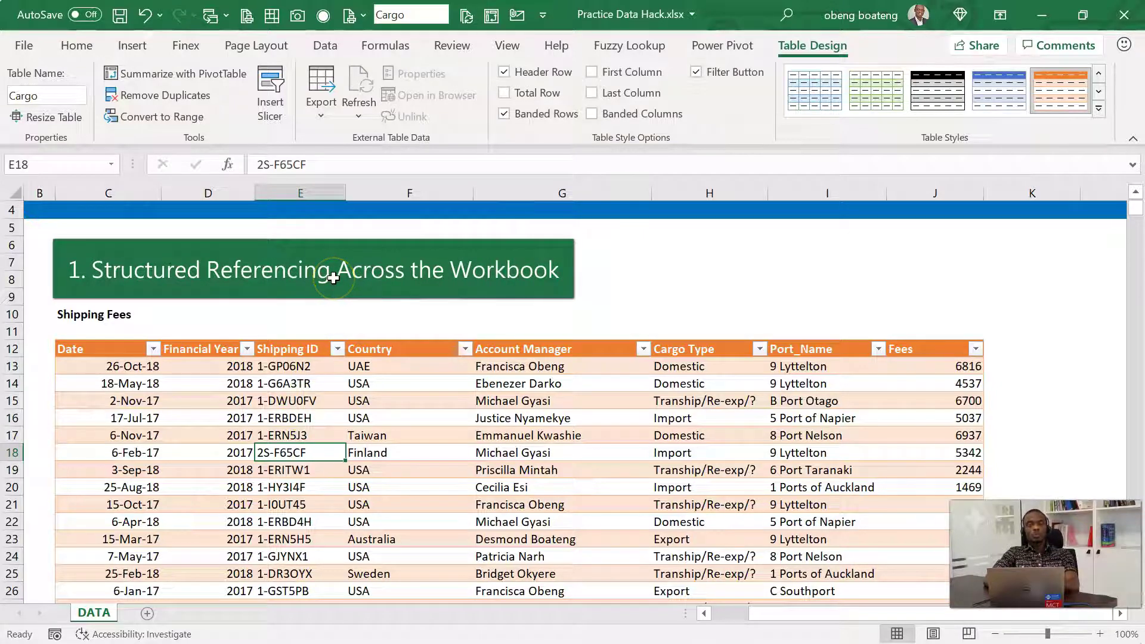
click(434, 250)
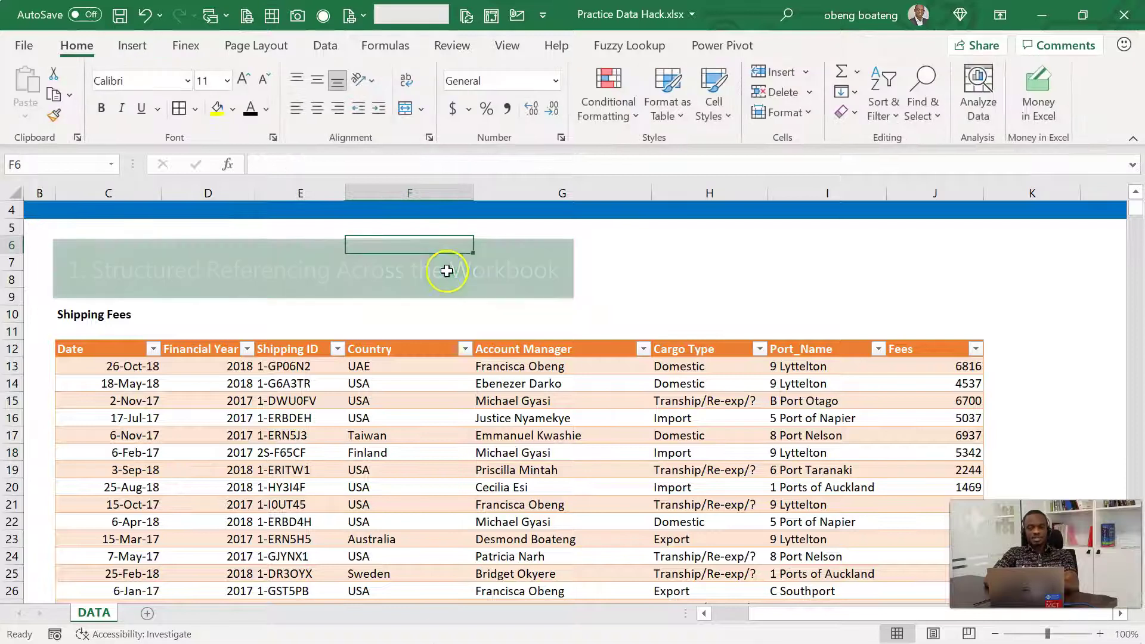
click(452, 276)
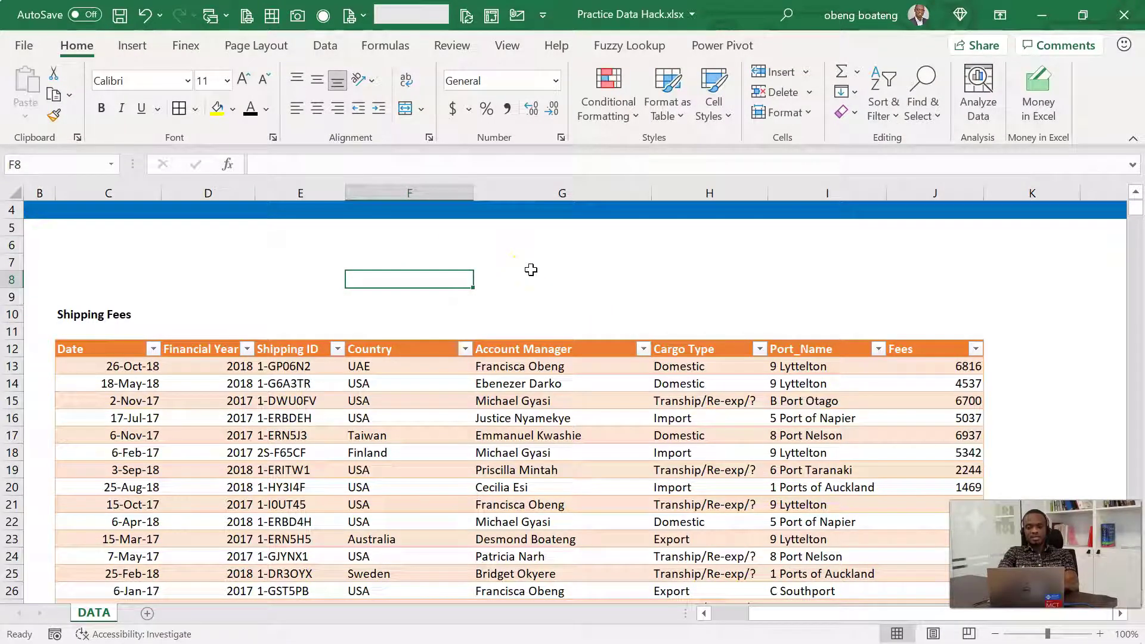
text(=c)
key(Tab)
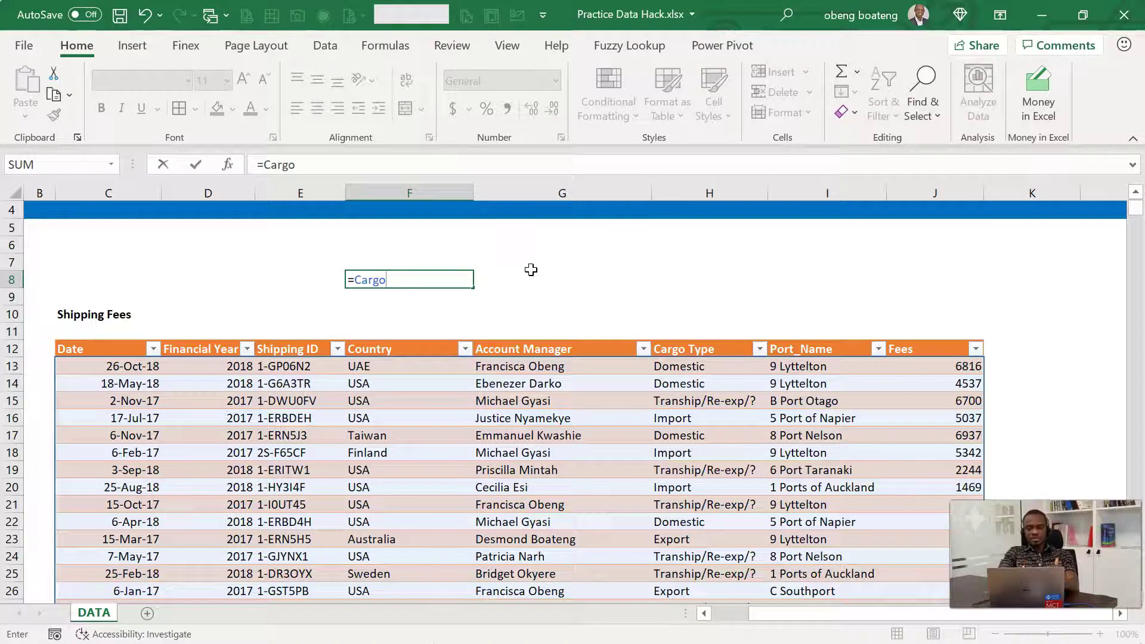
text([)
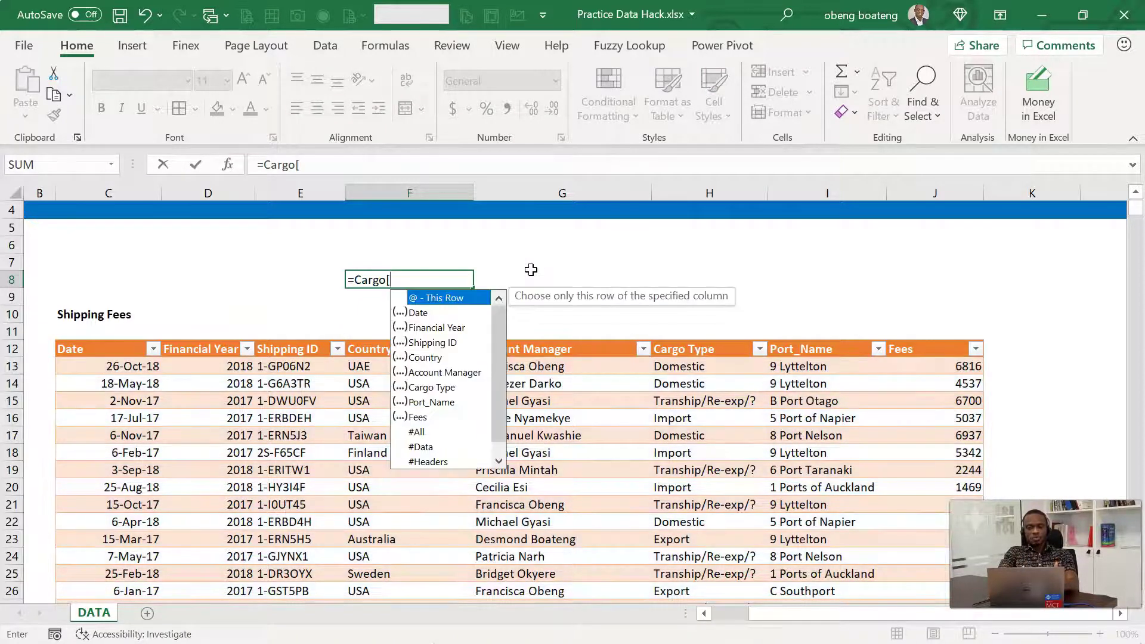
text(Fees)
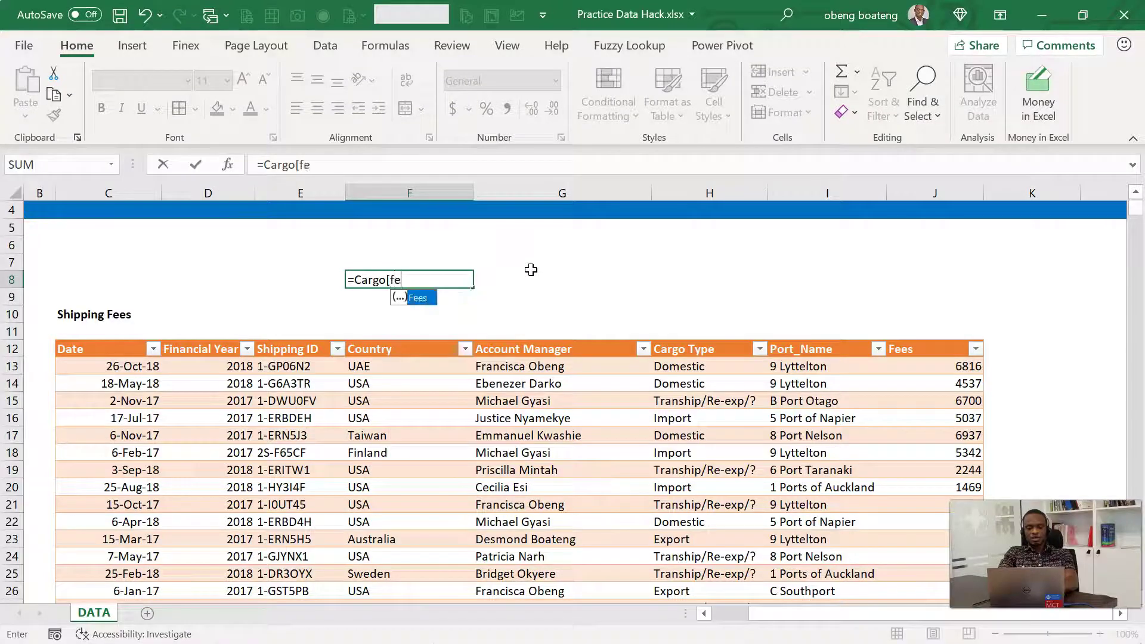
text(])
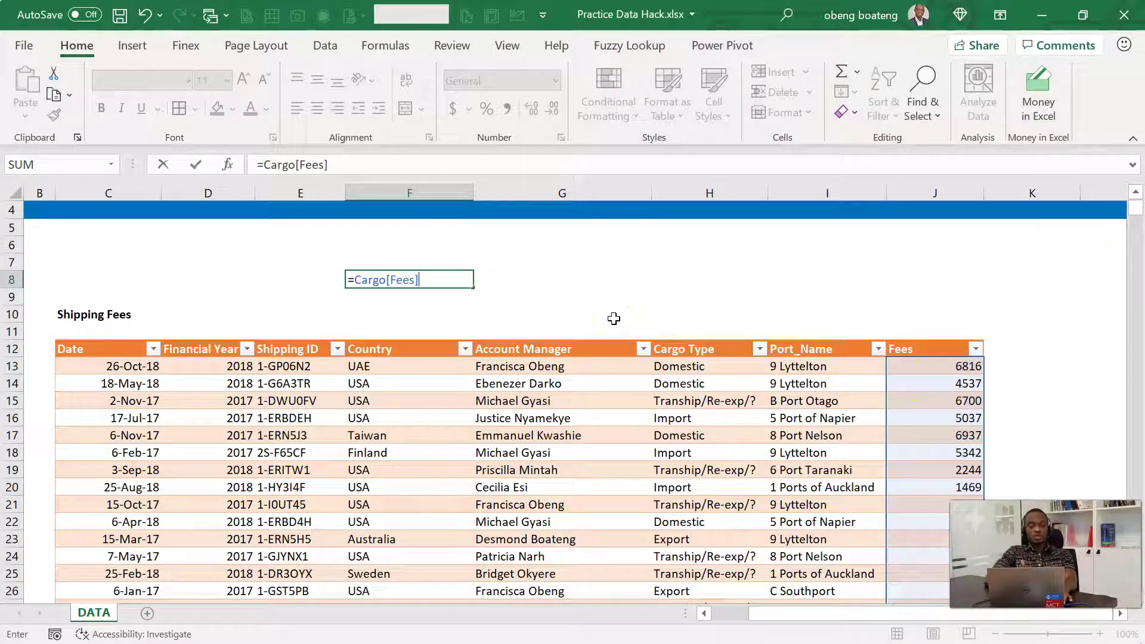
key(Escape)
click(425, 246)
click(429, 283)
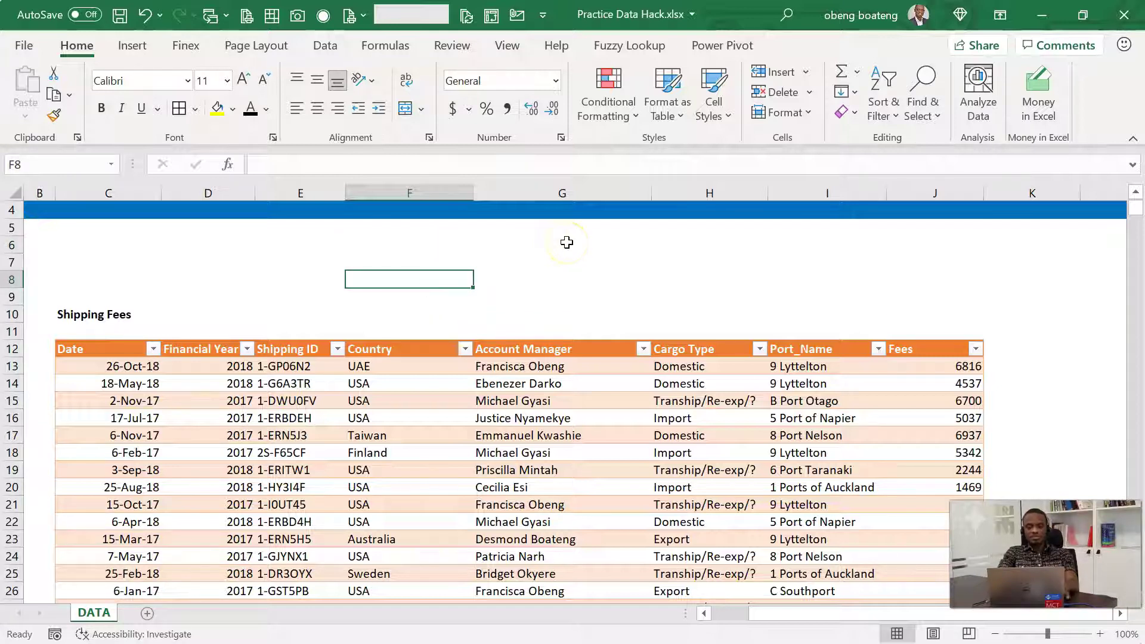
Enter =SUM(Cargo[Fees]) in F8 and format it as Number, showing 4,748,366.00.
text(=SUM()
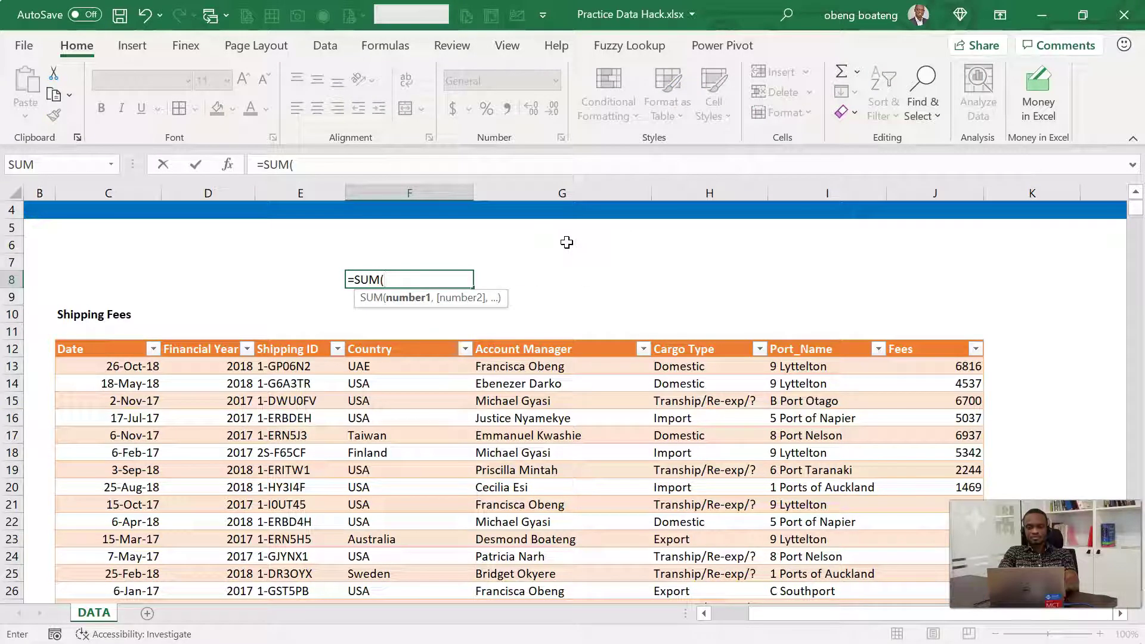
text(Cargo)
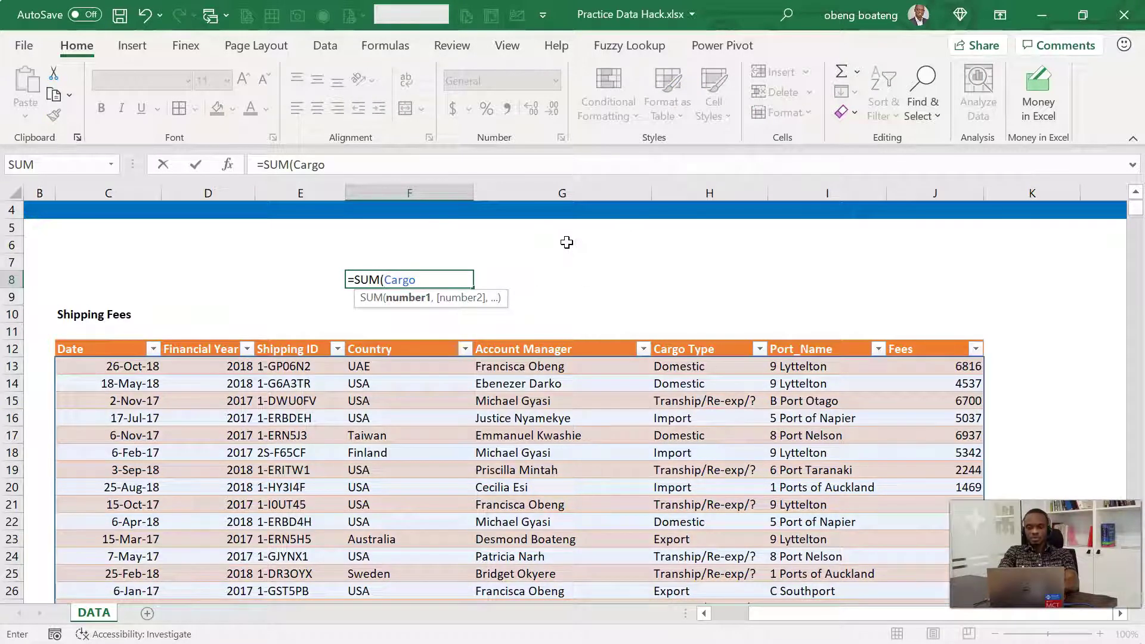
text([Fees])
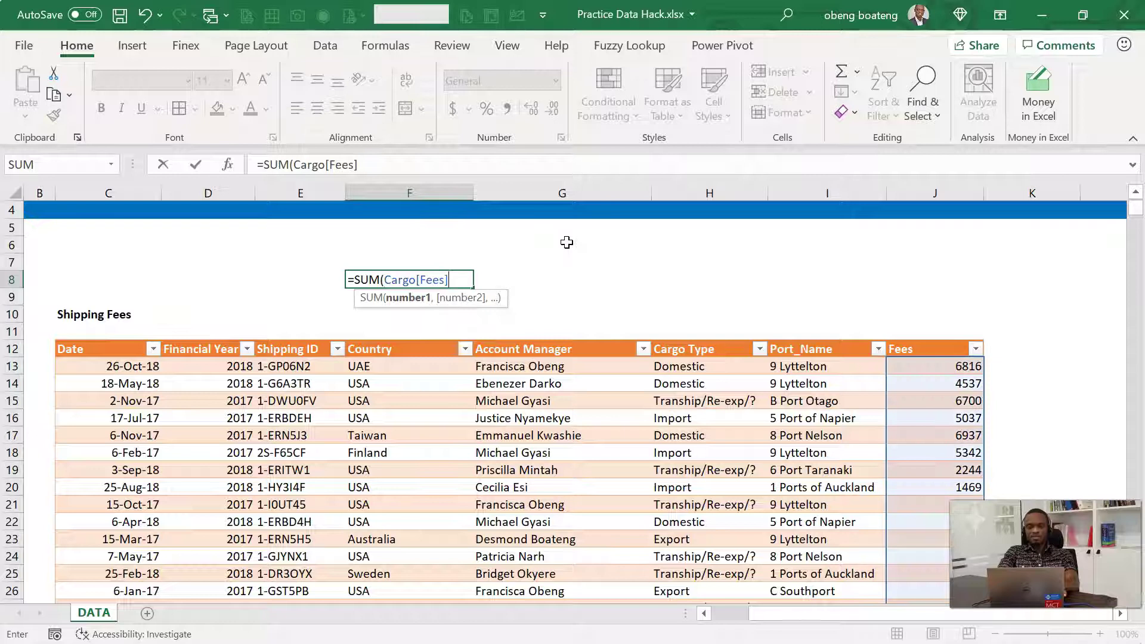
text())
key(Return)
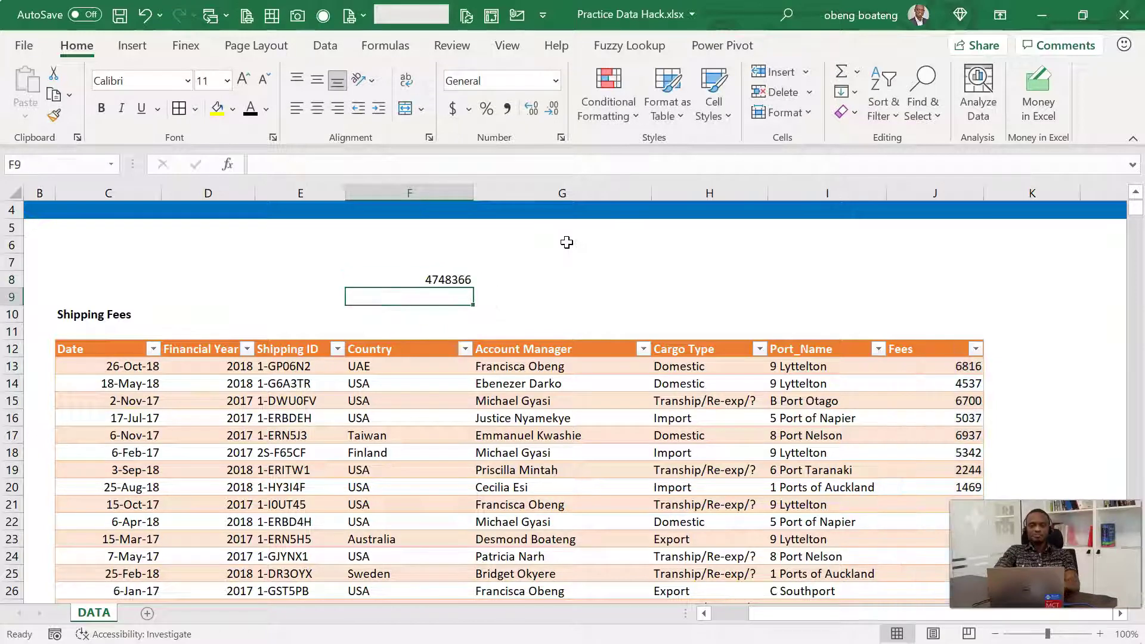
key(ctrl+shift+1)
Enter =AVERAGE(Cargo[Fees]) in F9 and format it as Number, showing 4,930.81.
click(442, 297)
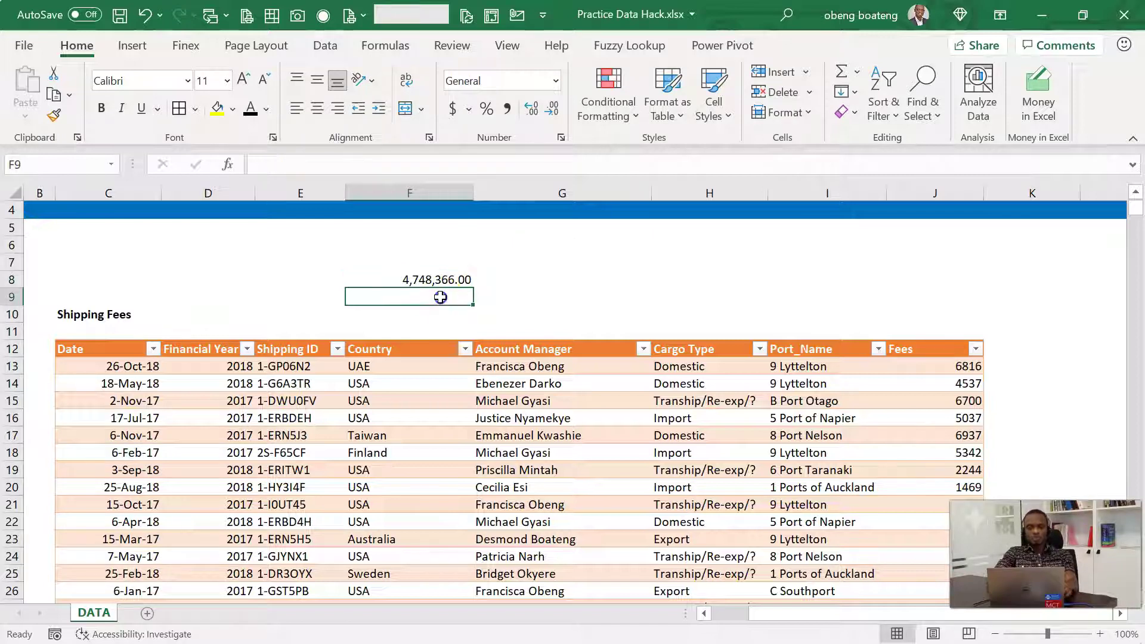
text(=AVER)
key(Tab)
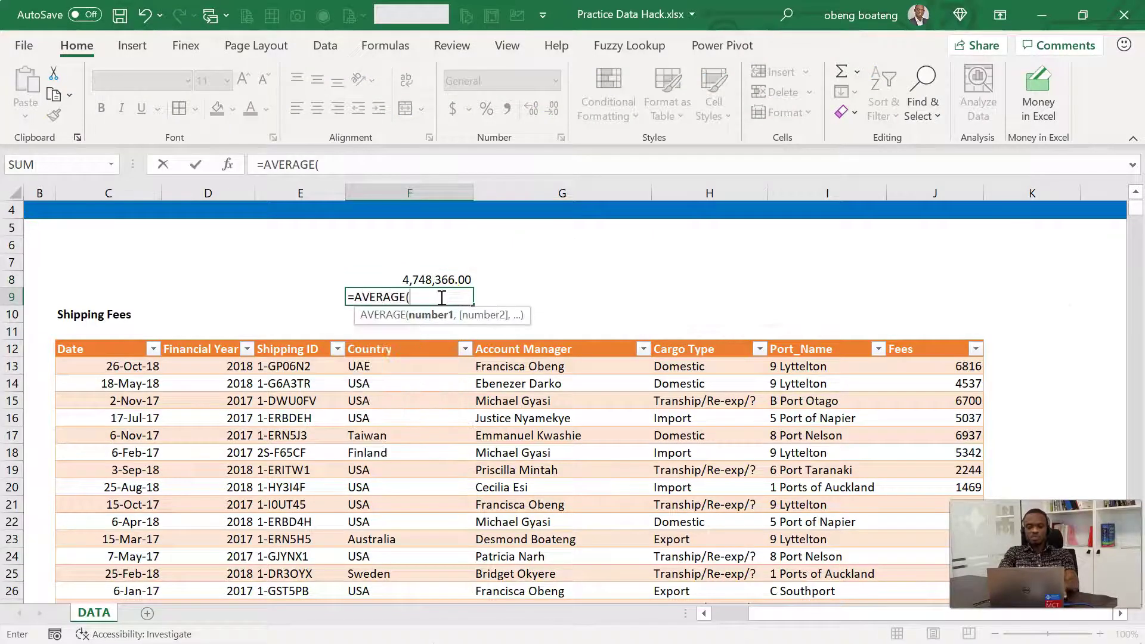
text(CARG)
key(Tab)
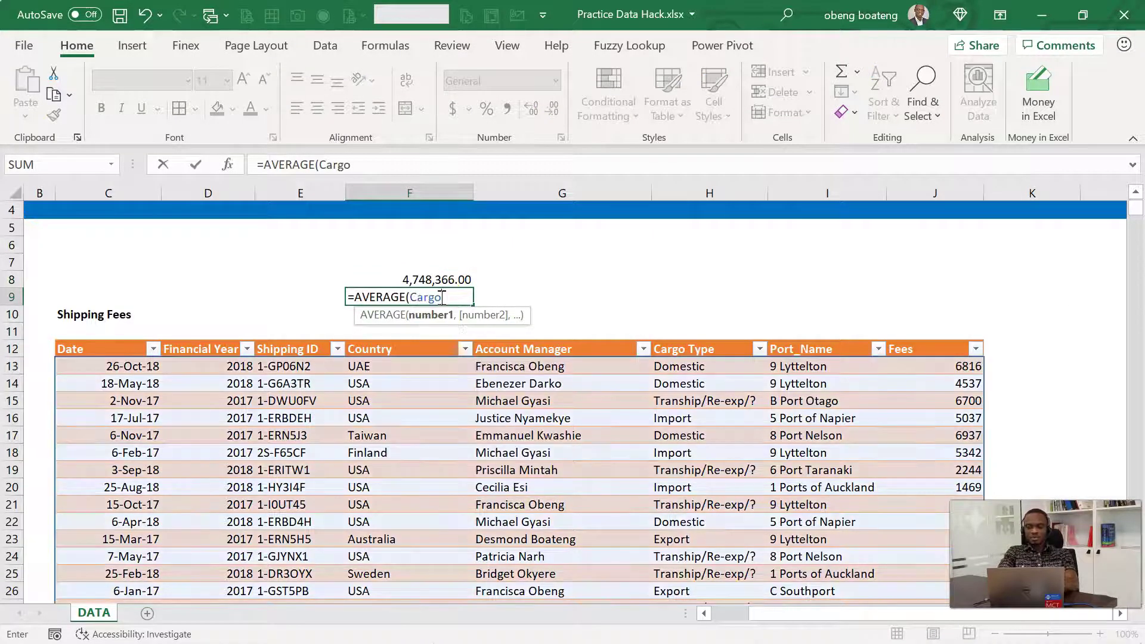
text([E)
key(BackSpace)
text(F)
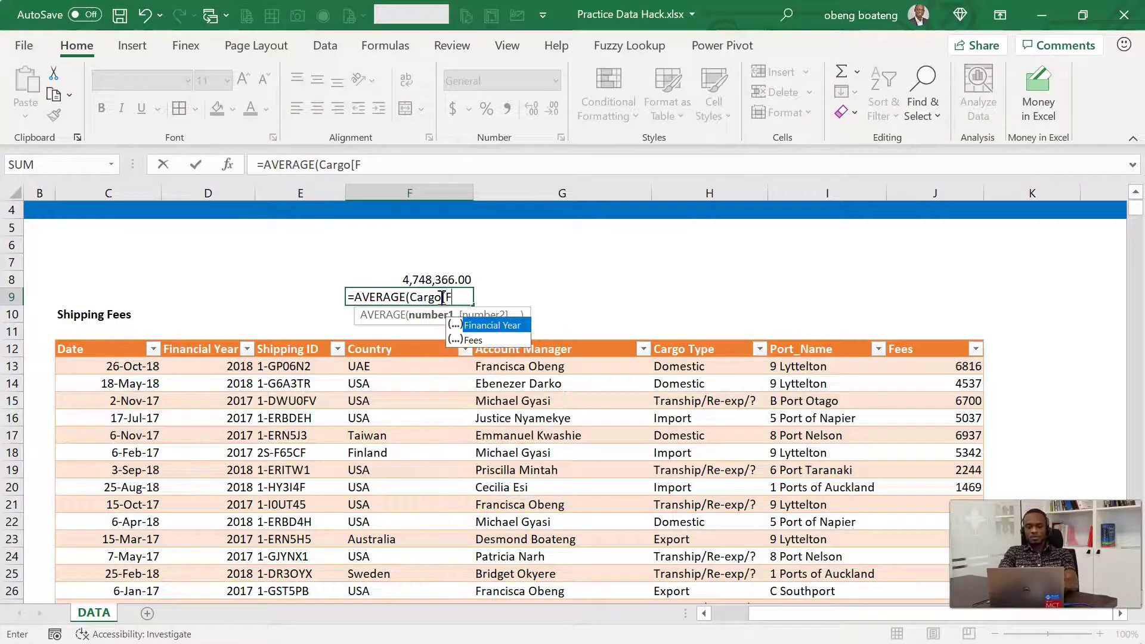
key(Down)
key(Tab)
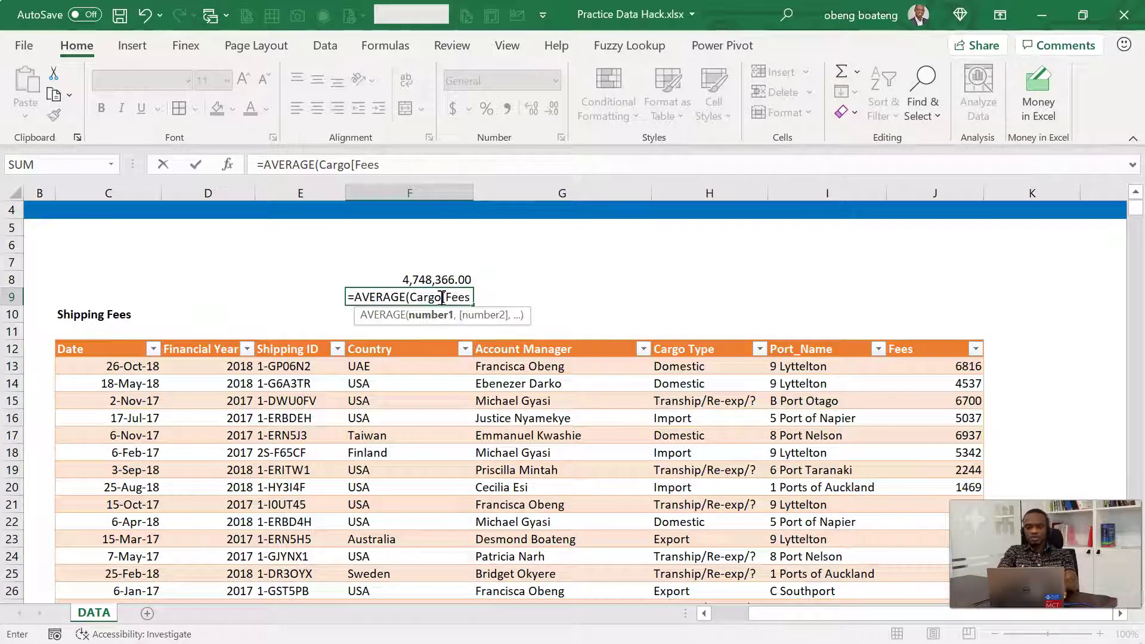
text(]))
key(Return)
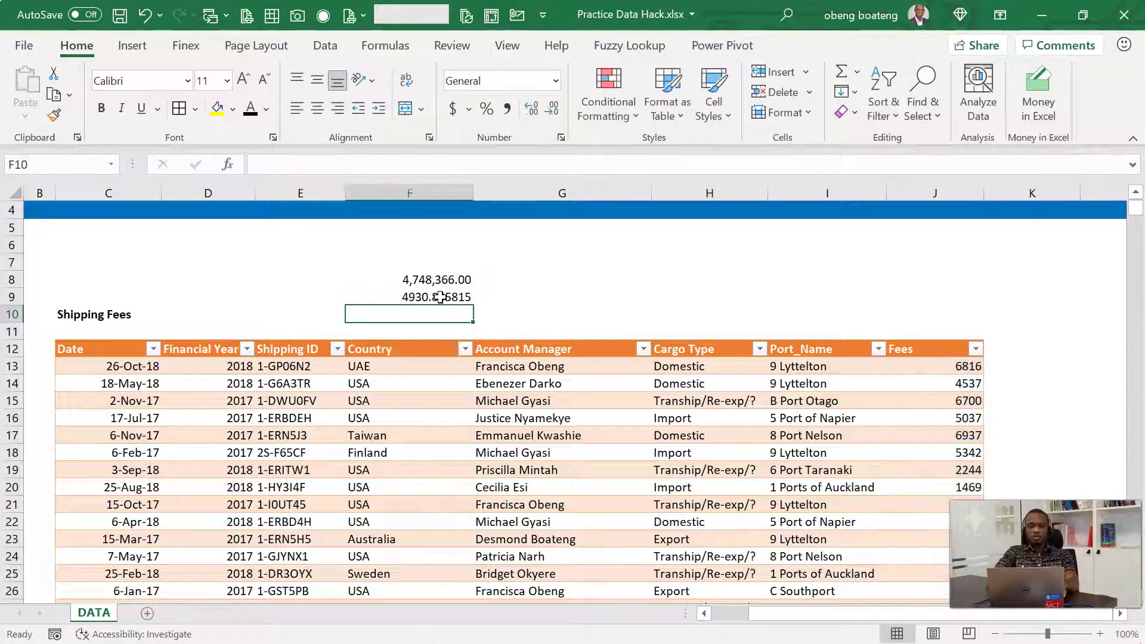
click(439, 297)
key(ctrl+shift+1)
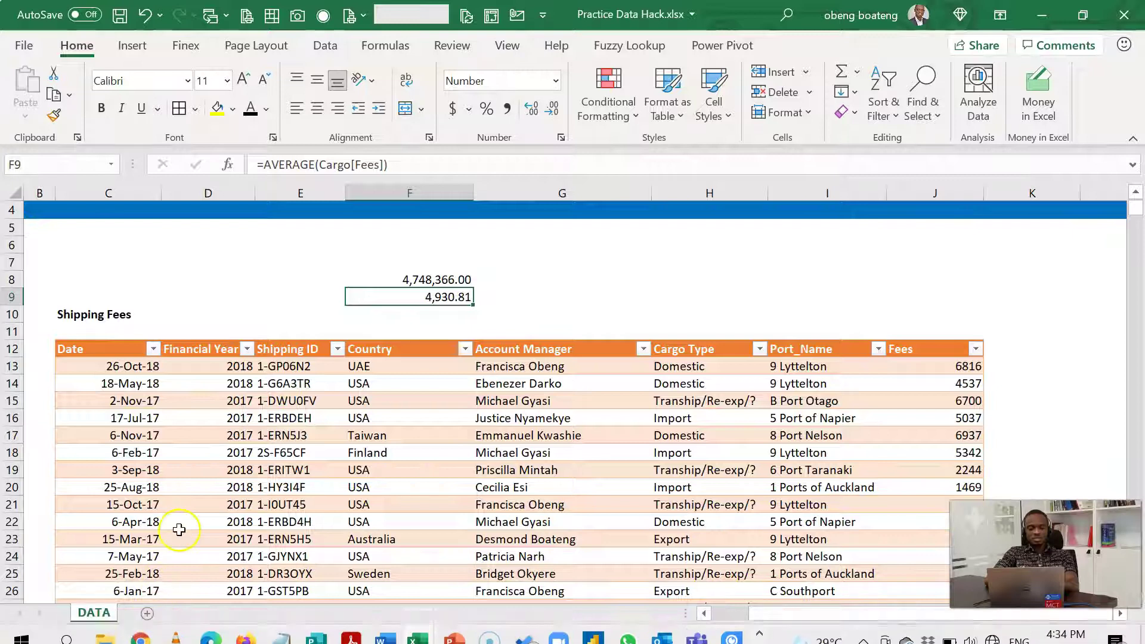
Add a new worksheet, Sheet1, and zoom in on it.
click(147, 613)
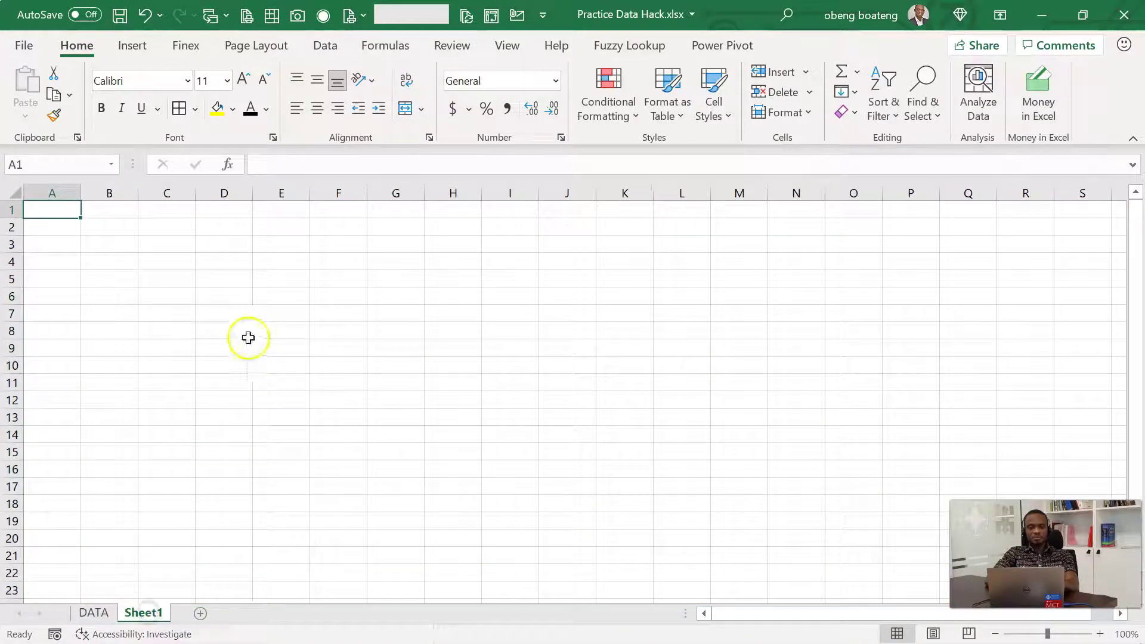
click(183, 315)
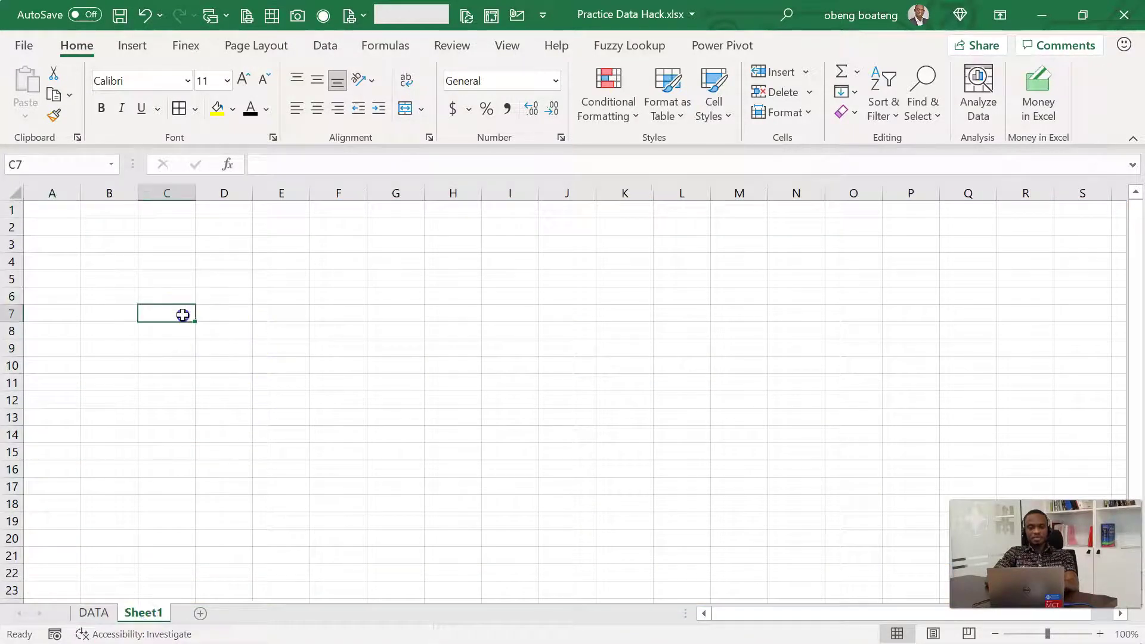
click(1099, 635)
click(1099, 635)
click(1100, 635)
click(1099, 636)
click(1100, 635)
click(1099, 635)
Enter =SUM(Cargo[Fees]) in C5, returning 4748366.
click(289, 333)
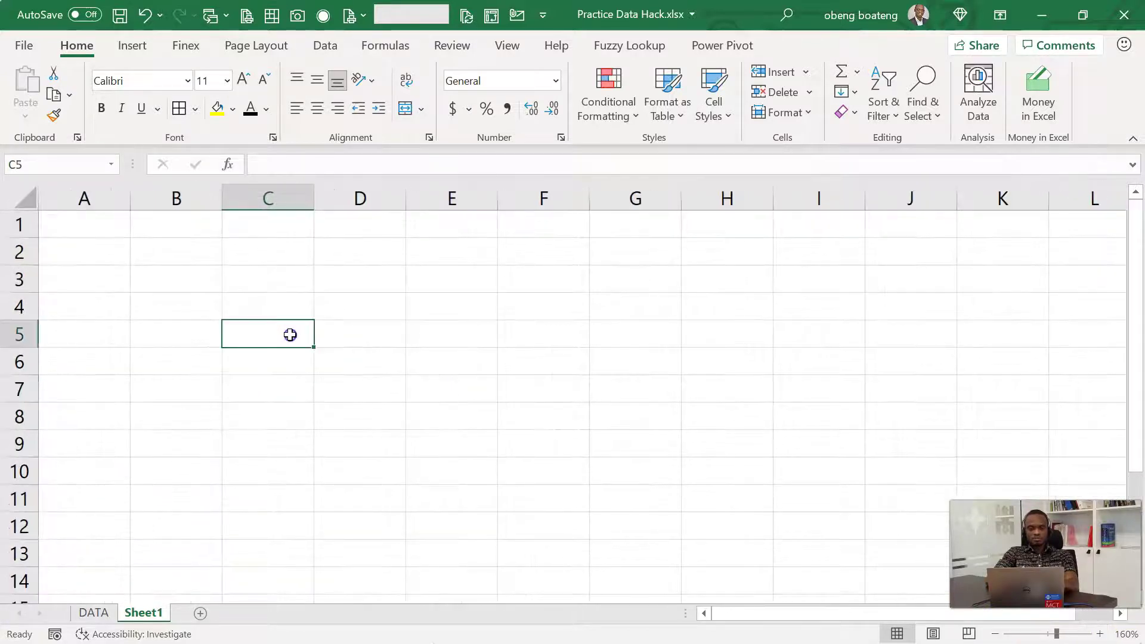
text(=U)
key(BackSpace)
text(S)
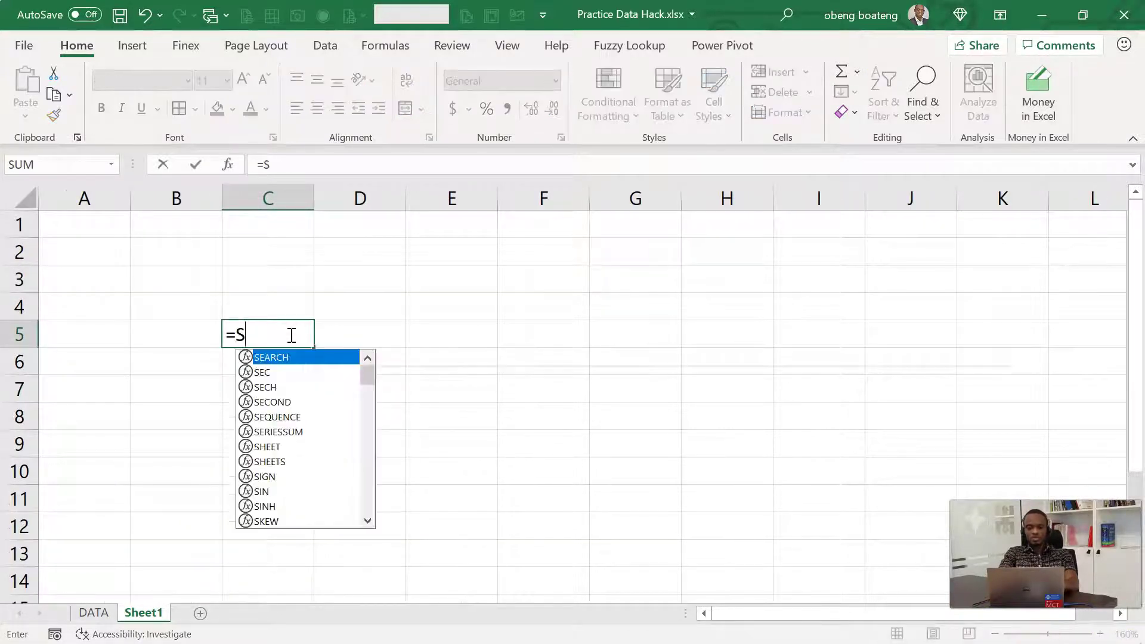
text(UM()
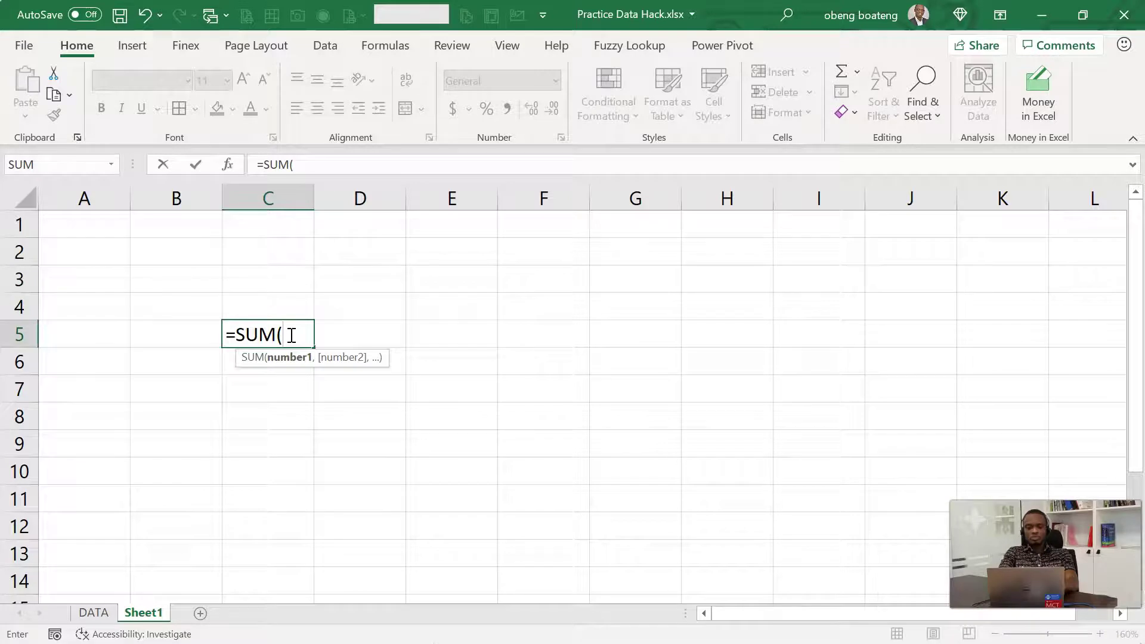
text(CAR)
key(Tab)
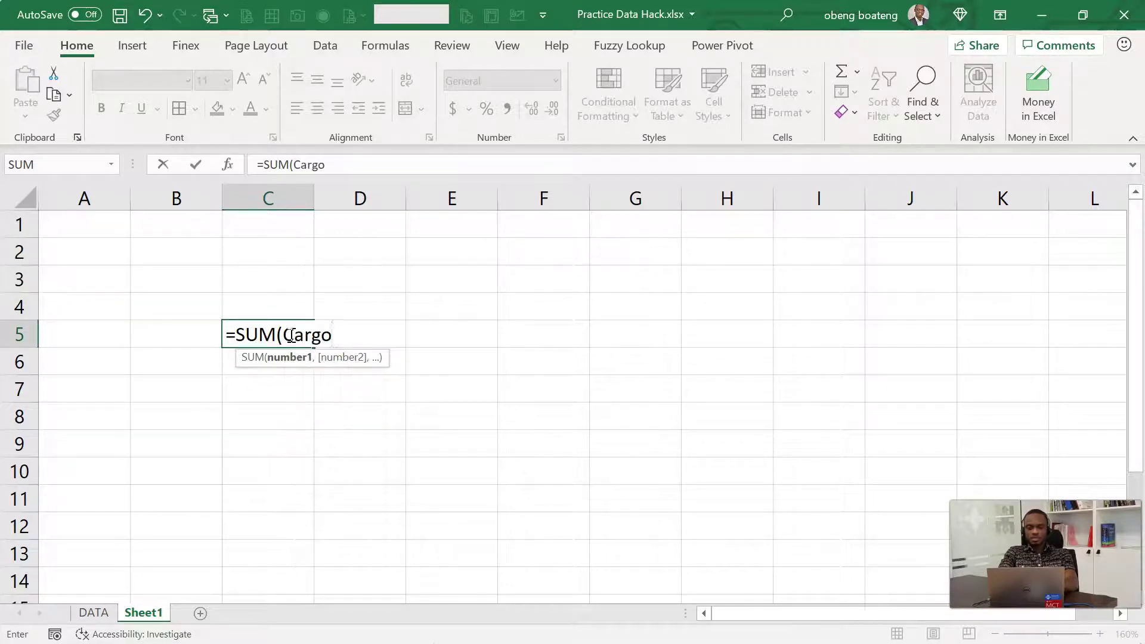
text([Fees)
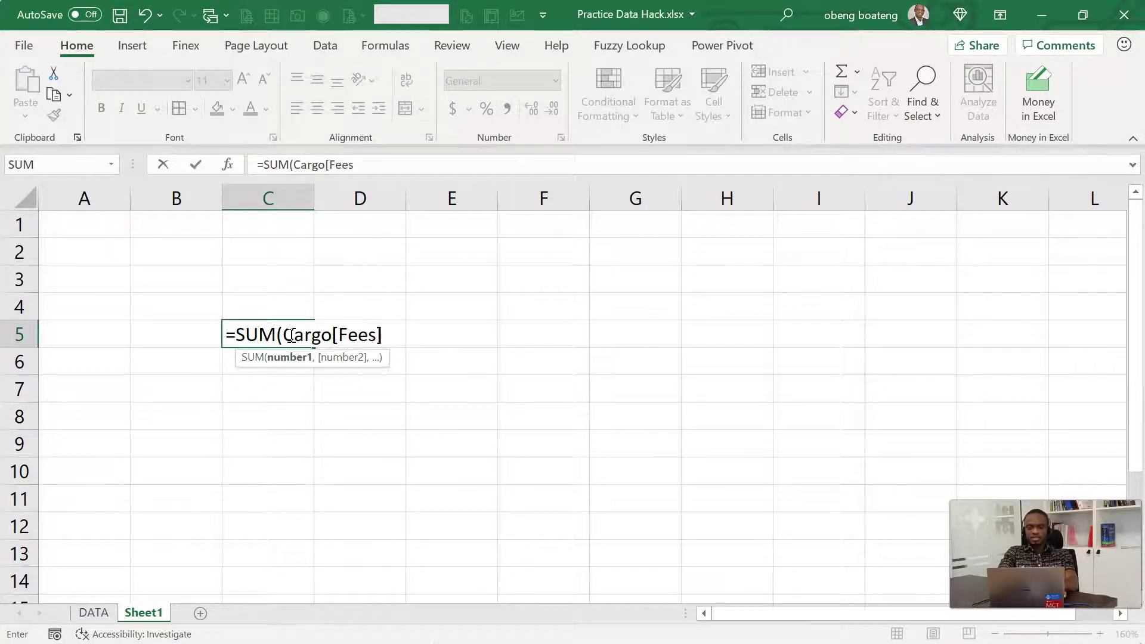
text(]))
key(Return)
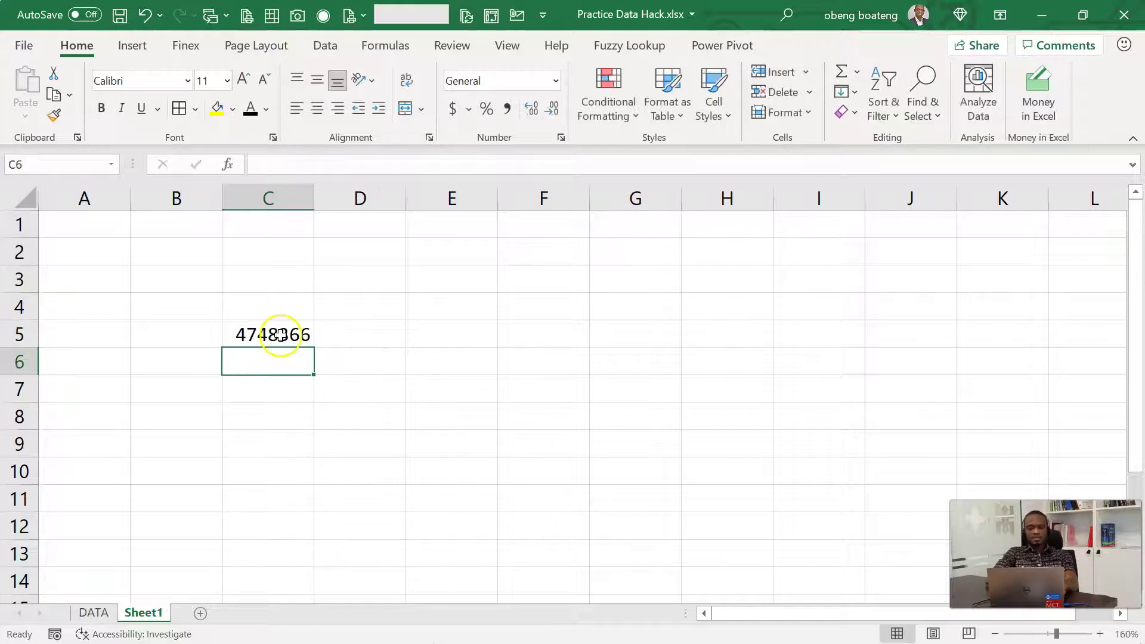
Format Sheet1's C5 total as Number with thousands separators.
click(280, 334)
key(ctrl+shift+1)
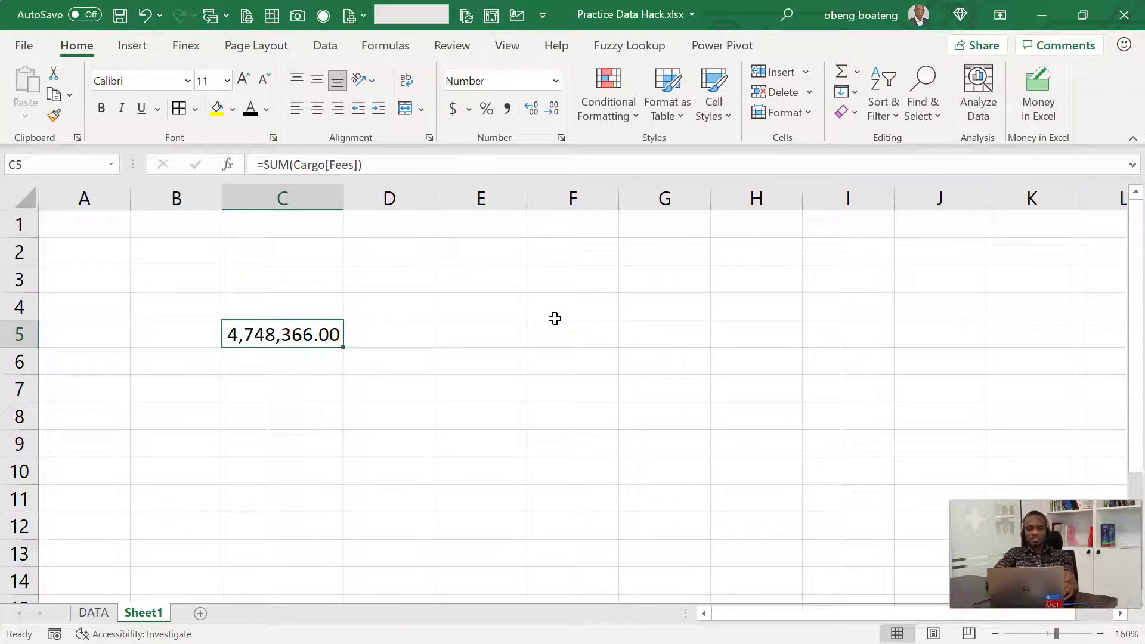
click(93, 612)
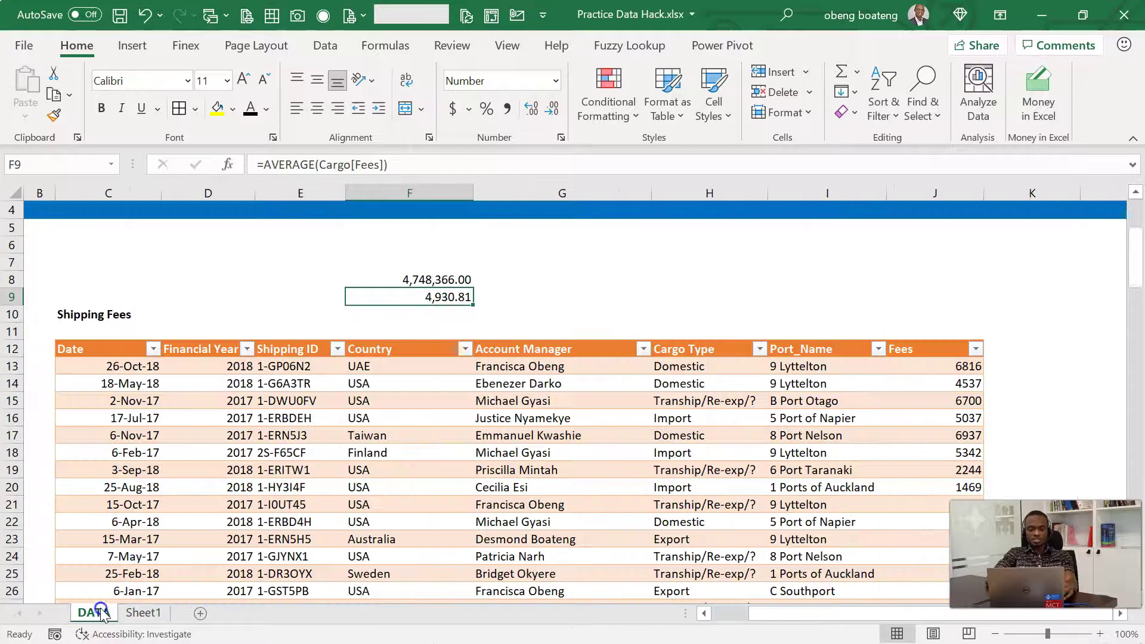
Select and copy the extra shipping rows C1238:J1453 on the DATA sheet.
click(385, 441)
key(Left)
key(Left)
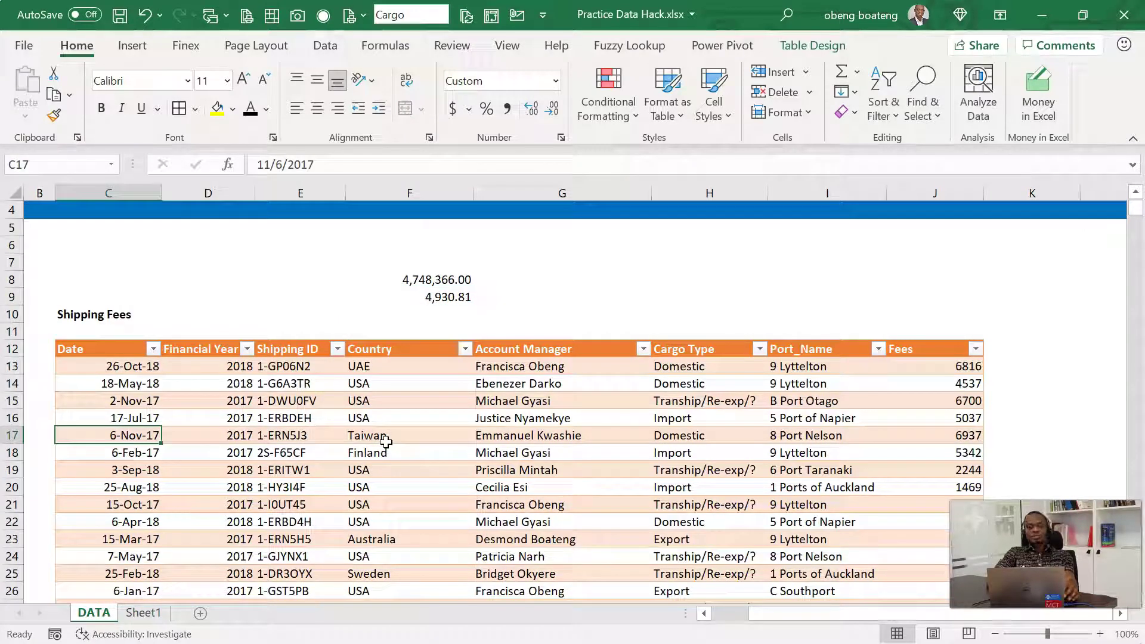
key(ctrl+Down)
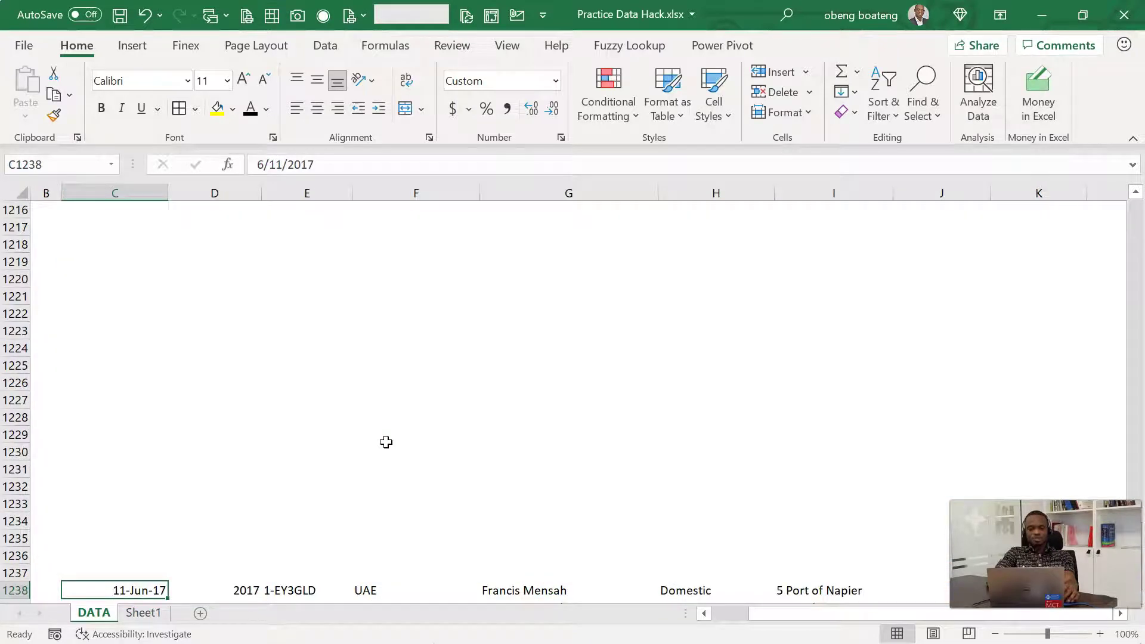
key(ctrl+shift+Right)
key(ctrl+shift+Down)
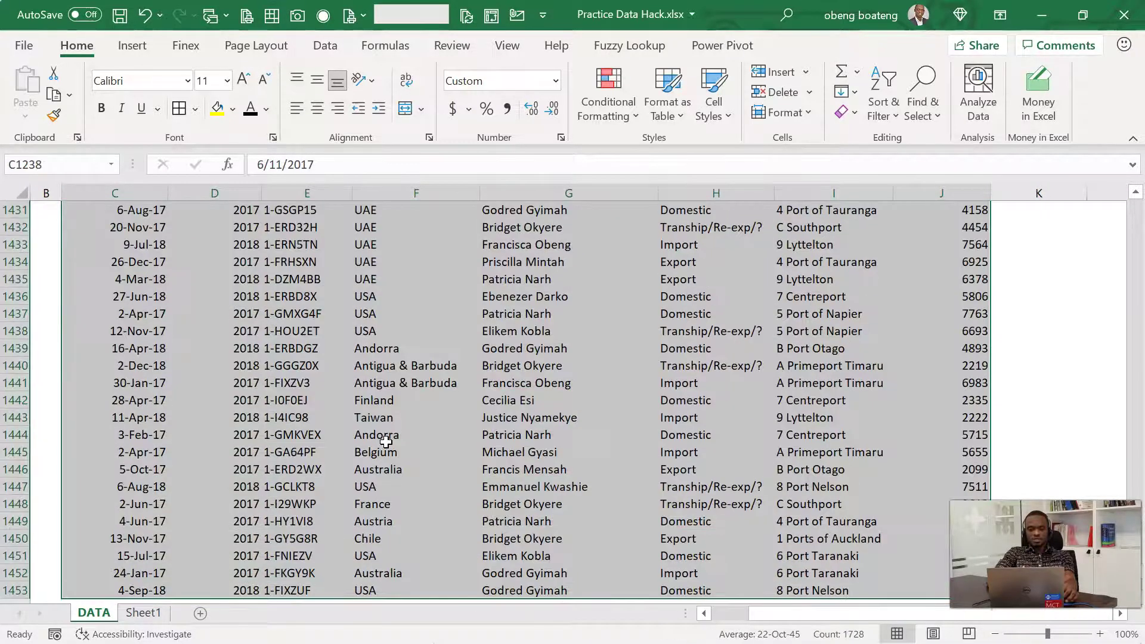
key(ctrl+BackSpace)
key(ctrl+c)
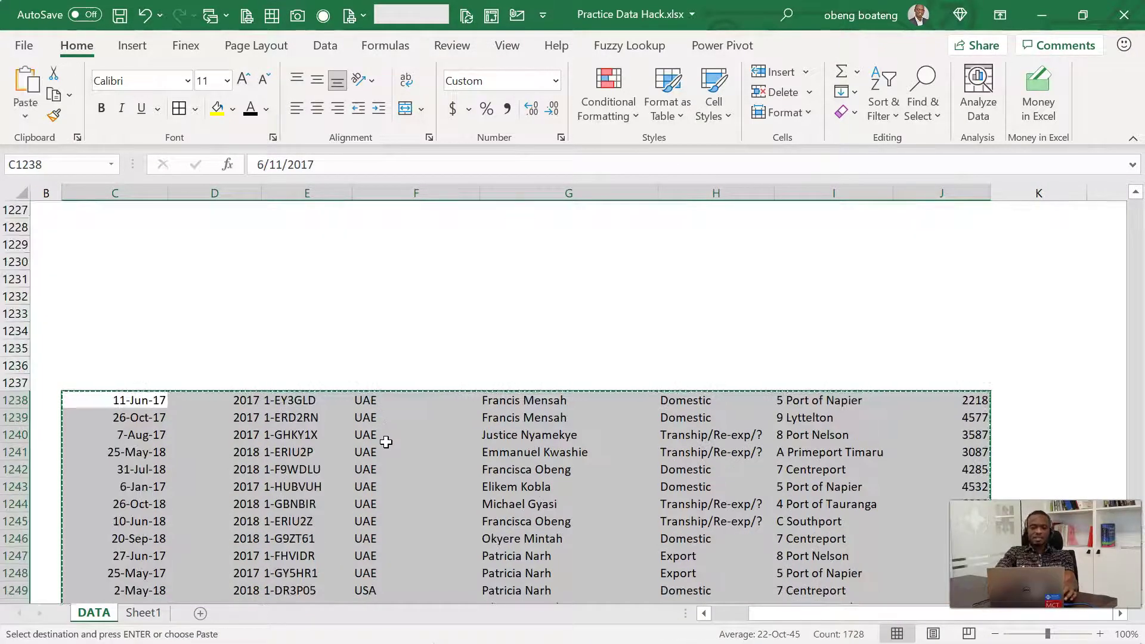
Paste the rows at C976 under the Cargo table, raising F8 to 5,843,685.00.
key(ctrl+Up)
key(Down)
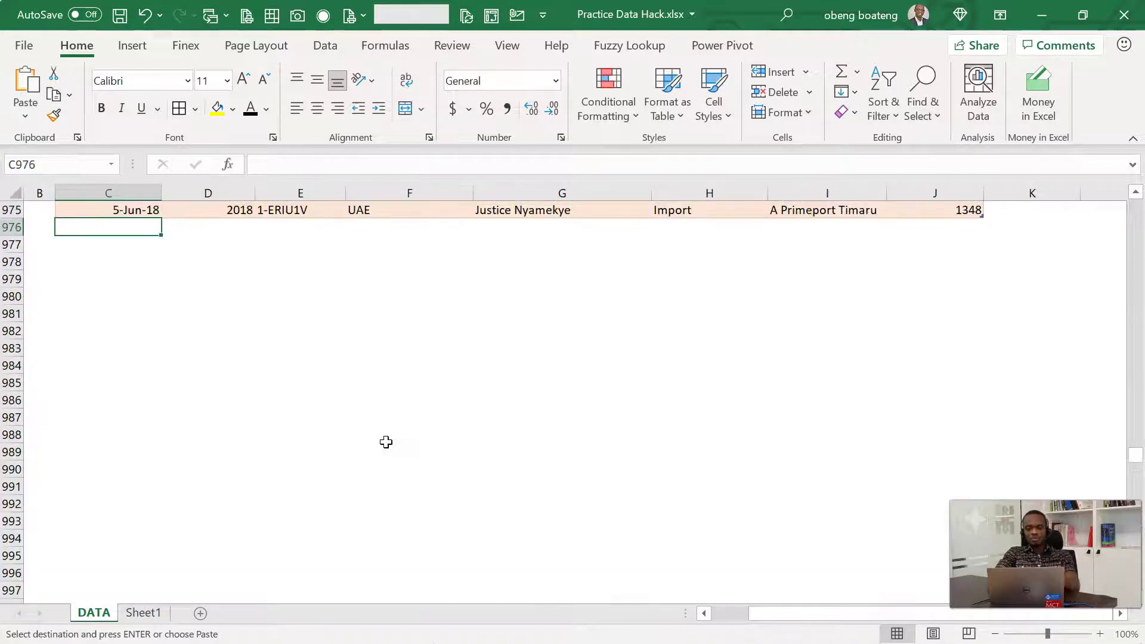
key(Return)
key(Up)
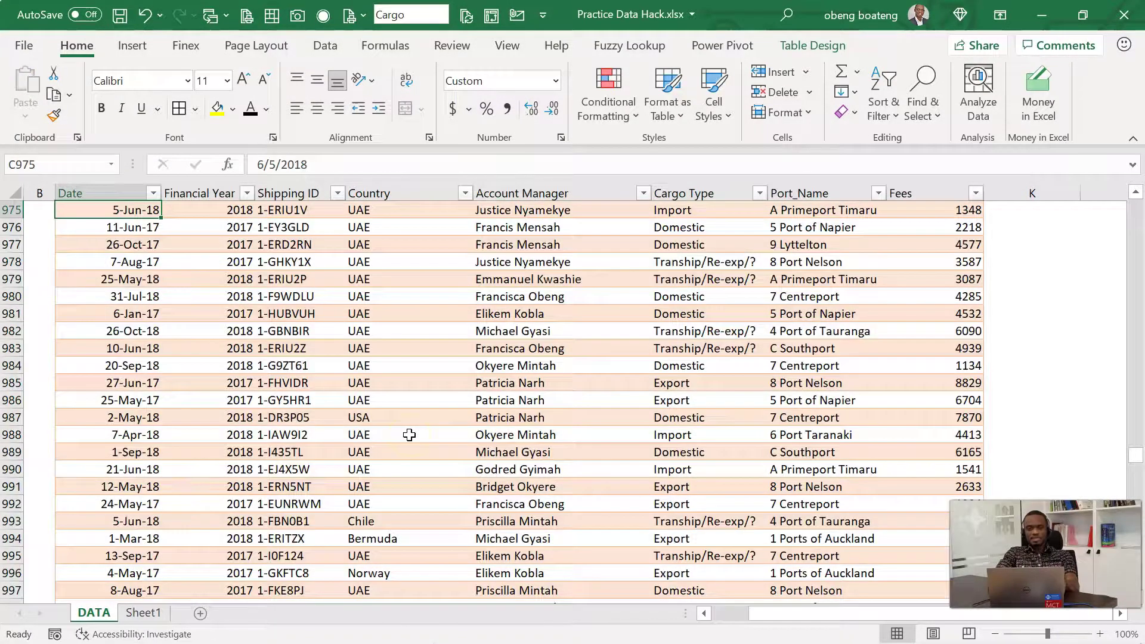
key(ctrl+Up)
key(Up)
key(Up)
key(Up)
key(Up)
key(Up)
key(Up)
key(Up)
key(Right)
key(Right)
key(Right)
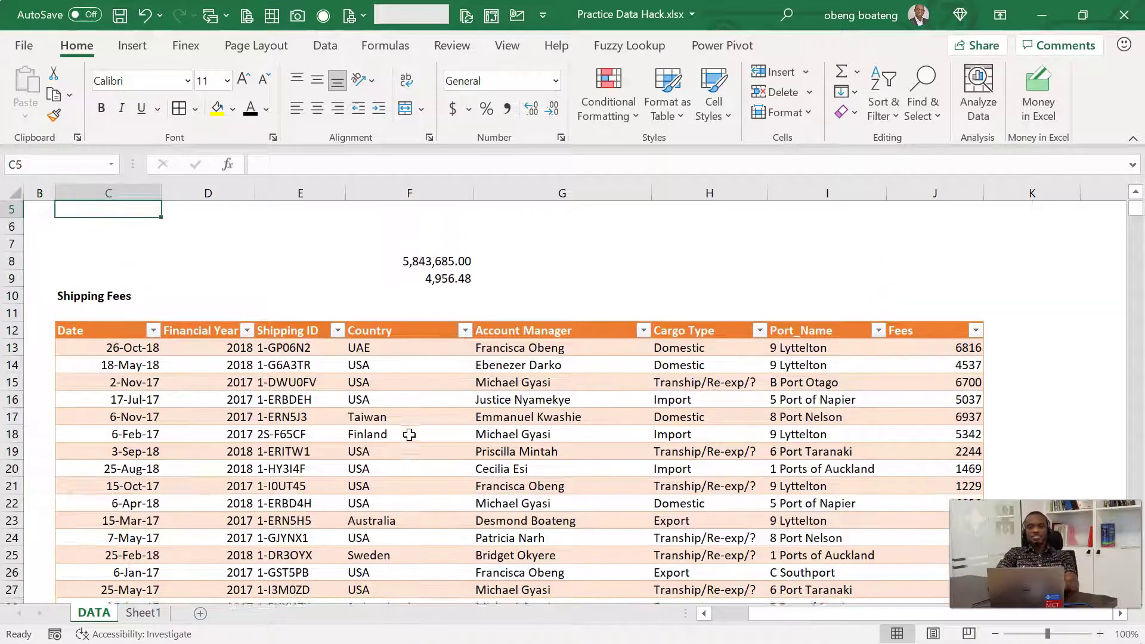
key(Down)
key(Down)
key(Down)
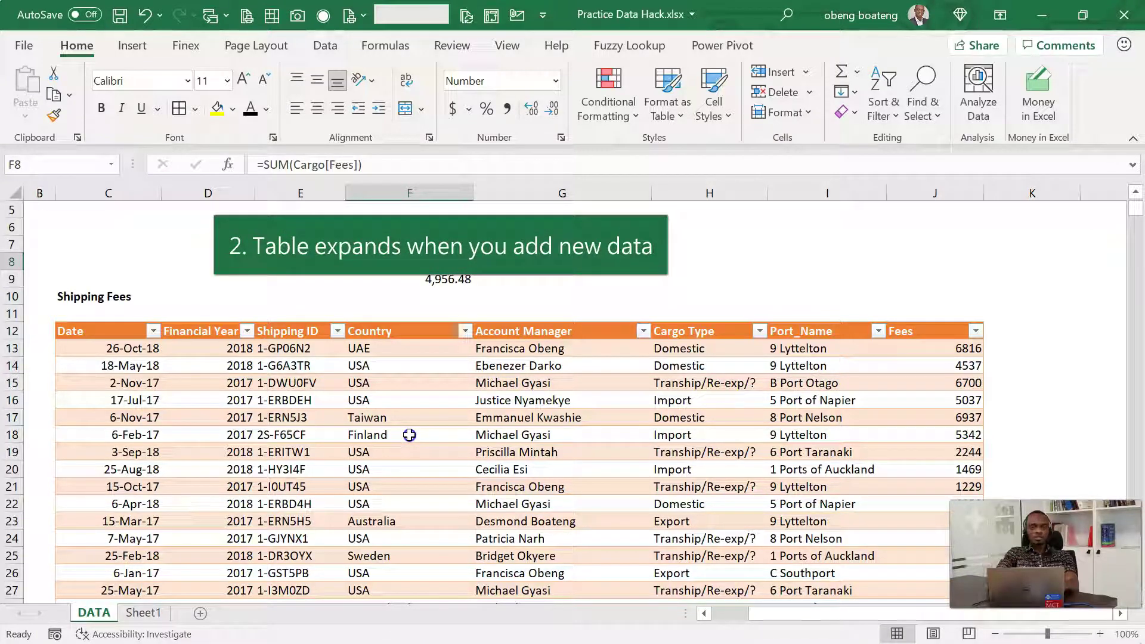
key(Right)
key(Right)
key(Right)
key(Right)
key(Right)
key(Right)
key(Right)
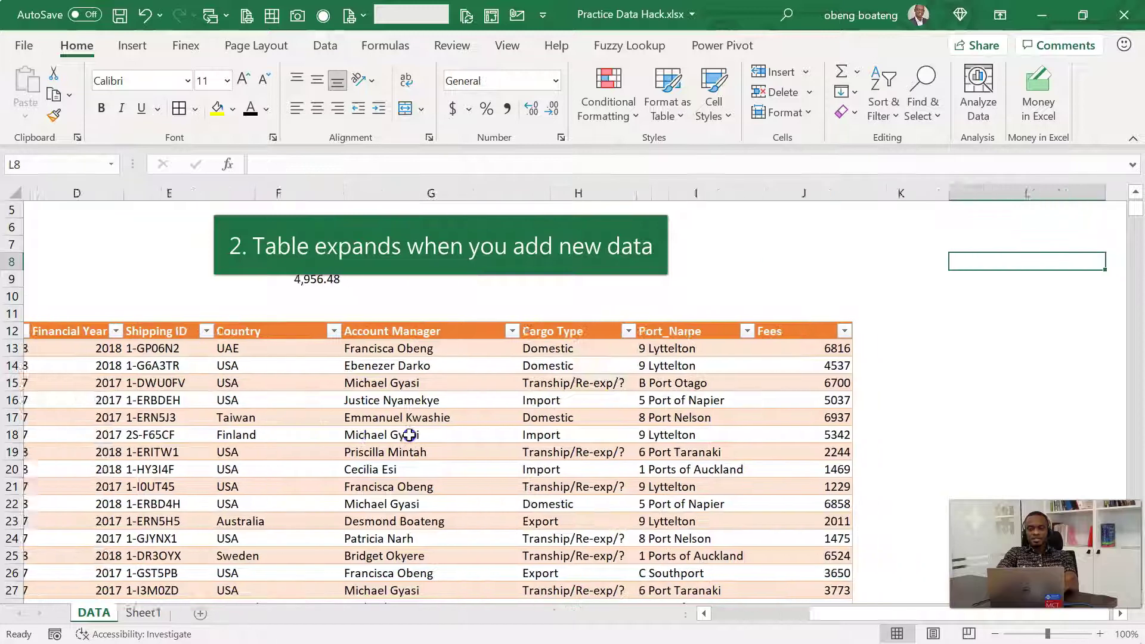
Add a Commission header in K12 beside the Fees column.
key(Down)
key(Down)
key(Down)
key(Left)
key(Left)
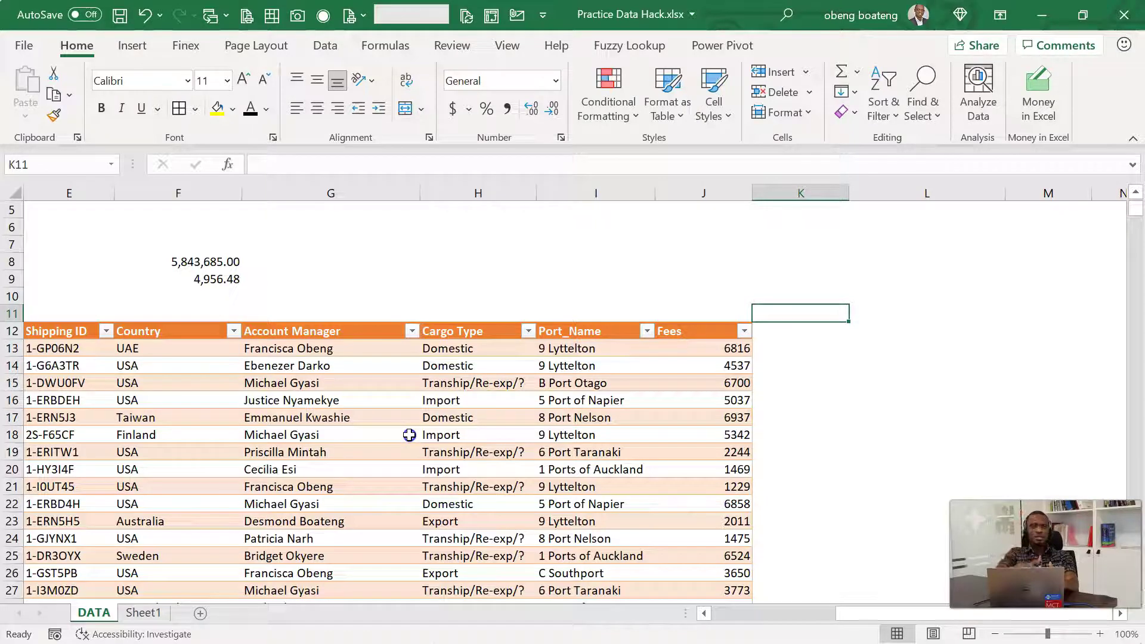
key(Down)
text(c)
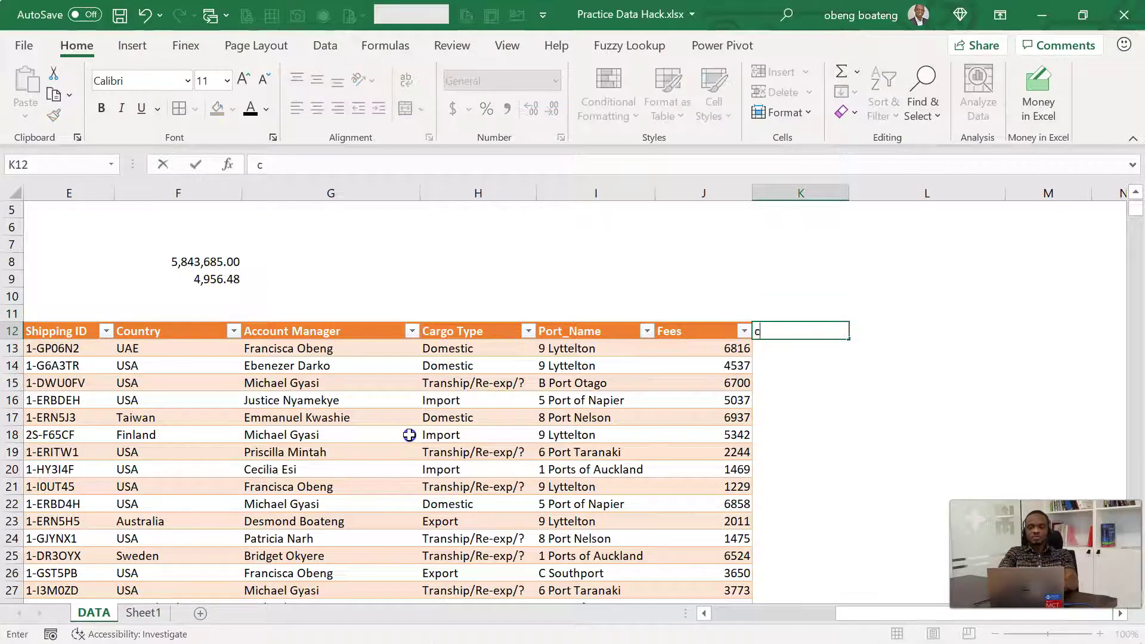
text(OMMISSION)
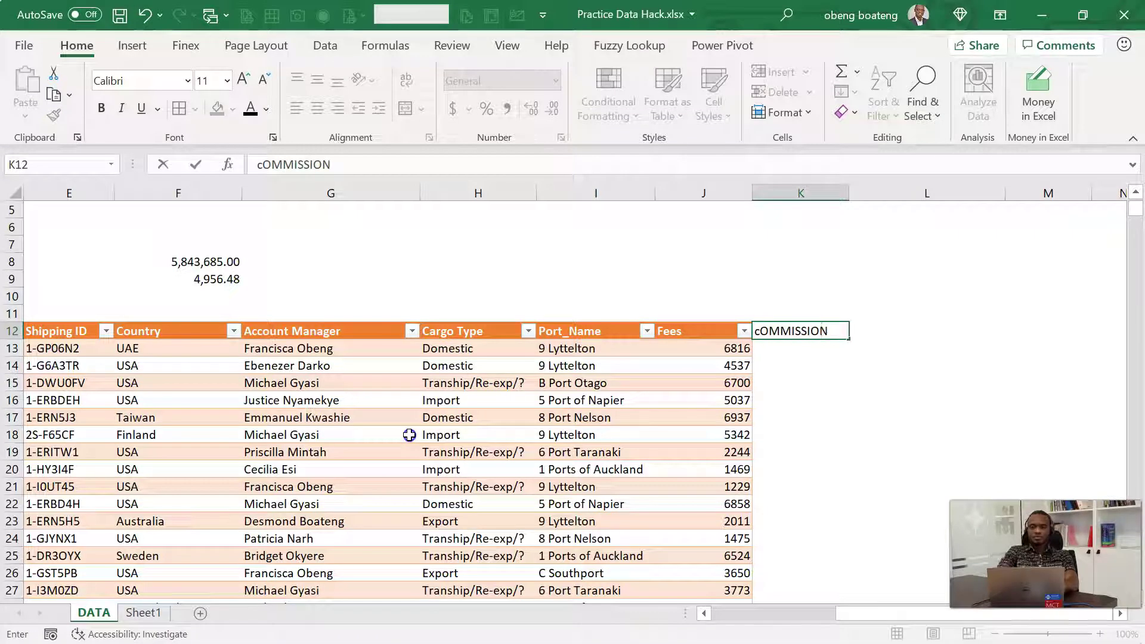
key(Return)
key(Down)
key(Up)
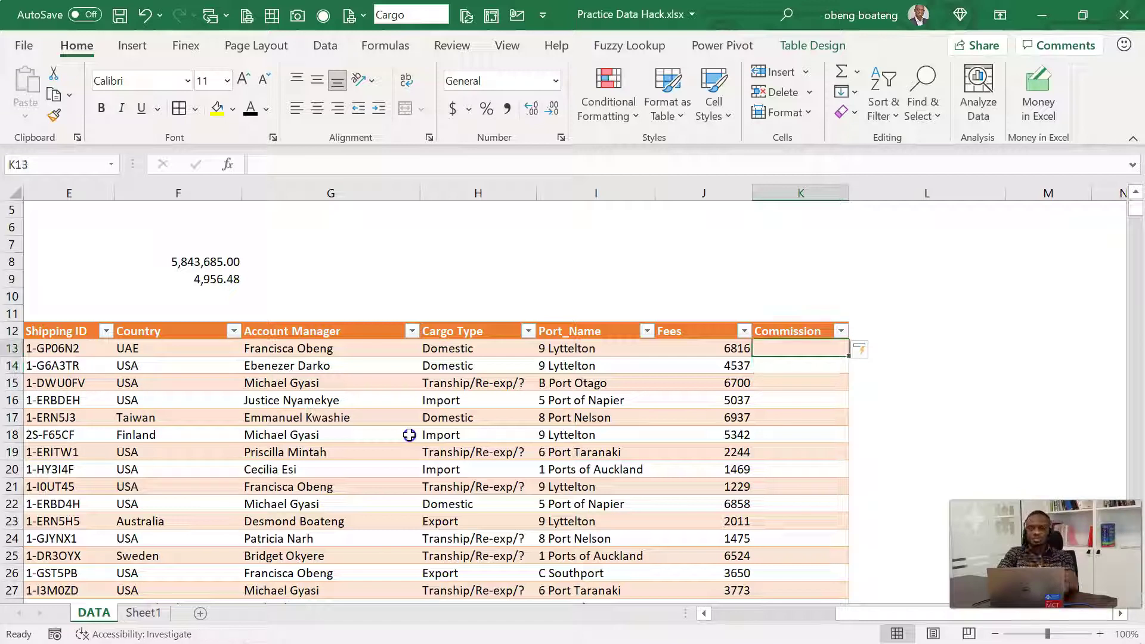
text(=)
key(Left)
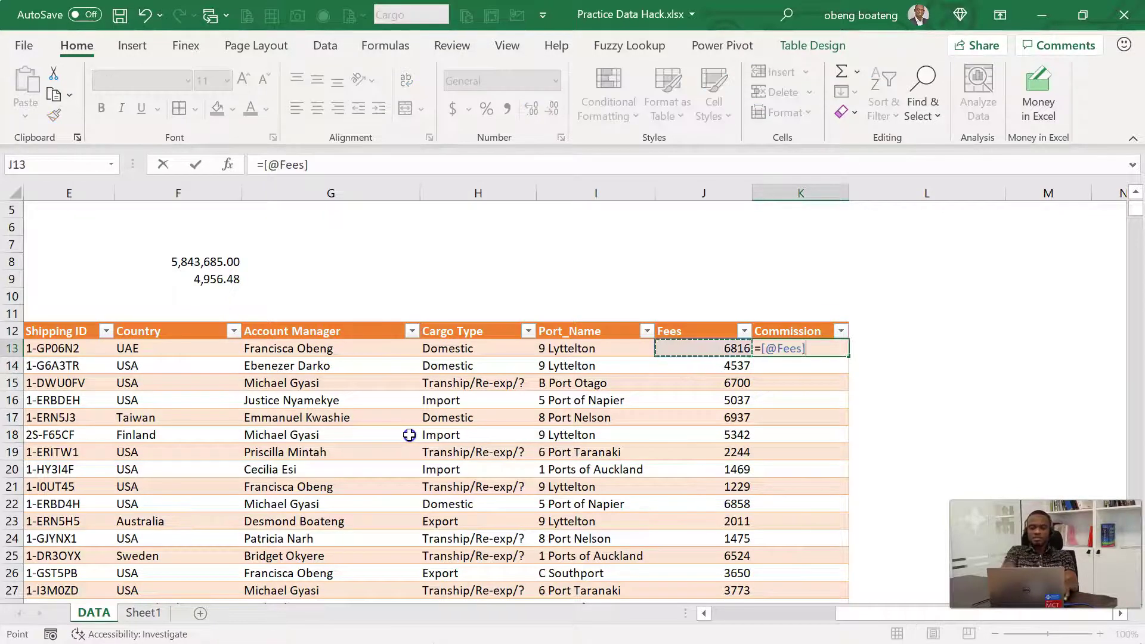
text(*10%)
key(Return)
Format the Commission column as Number with two decimals.
key(Up)
key(ctrl+shift+Down)
key(ctrl+shift+1)
key(ctrl+BackSpace)
key(Up)
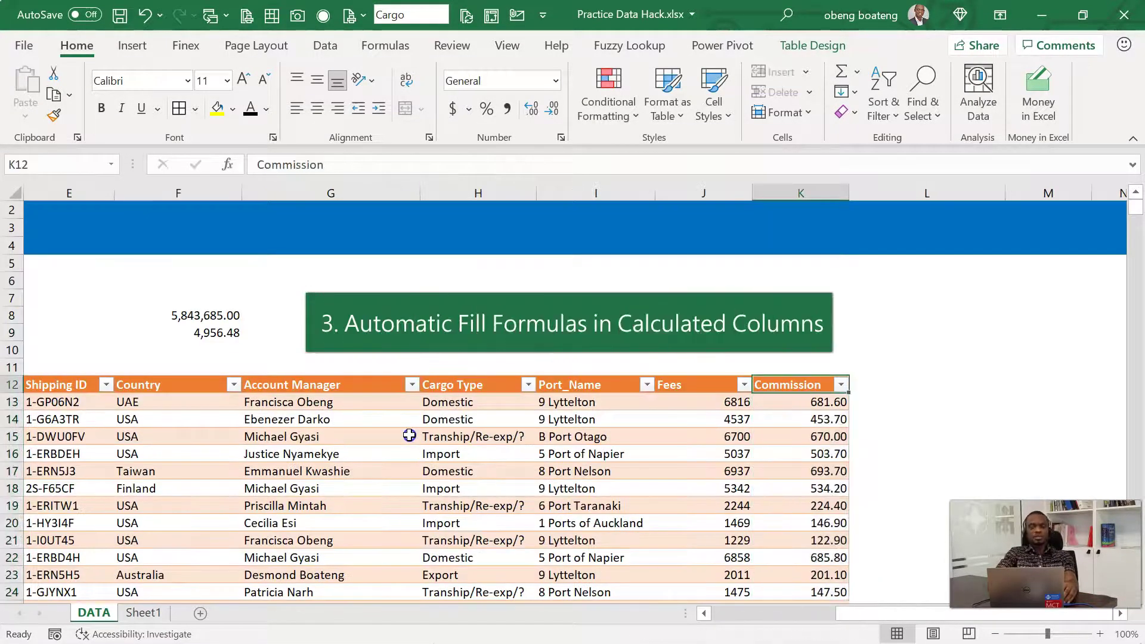
key(Down)
key(Down)
key(Left)
key(Left)
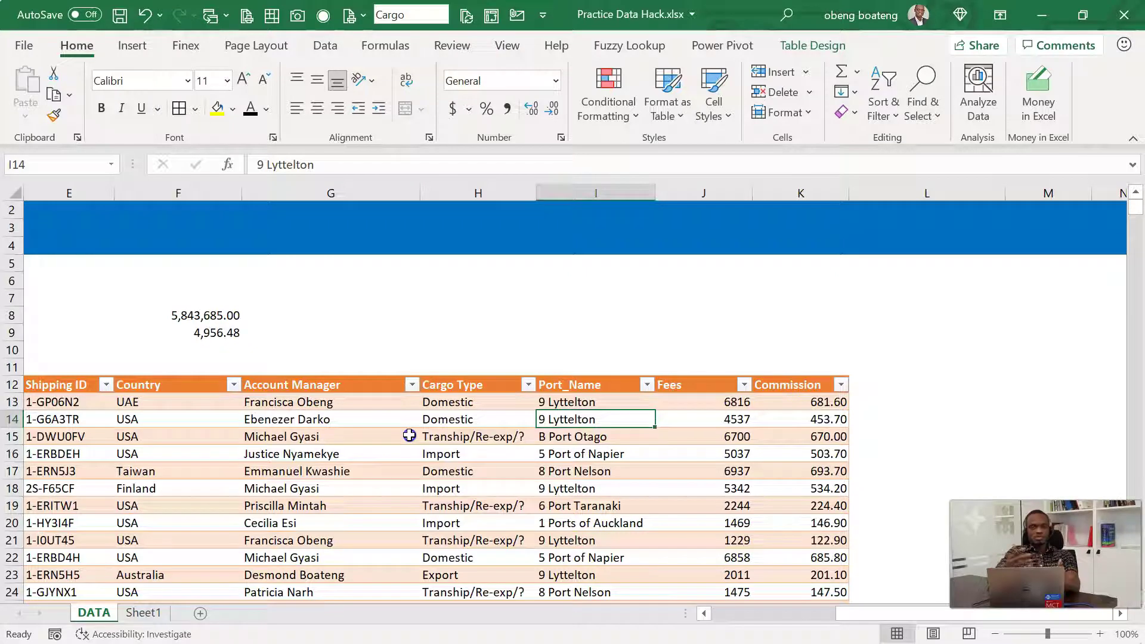
Create a PivotTable from the Cargo table on a new worksheet summing Fees by Port_Name.
click(409, 436)
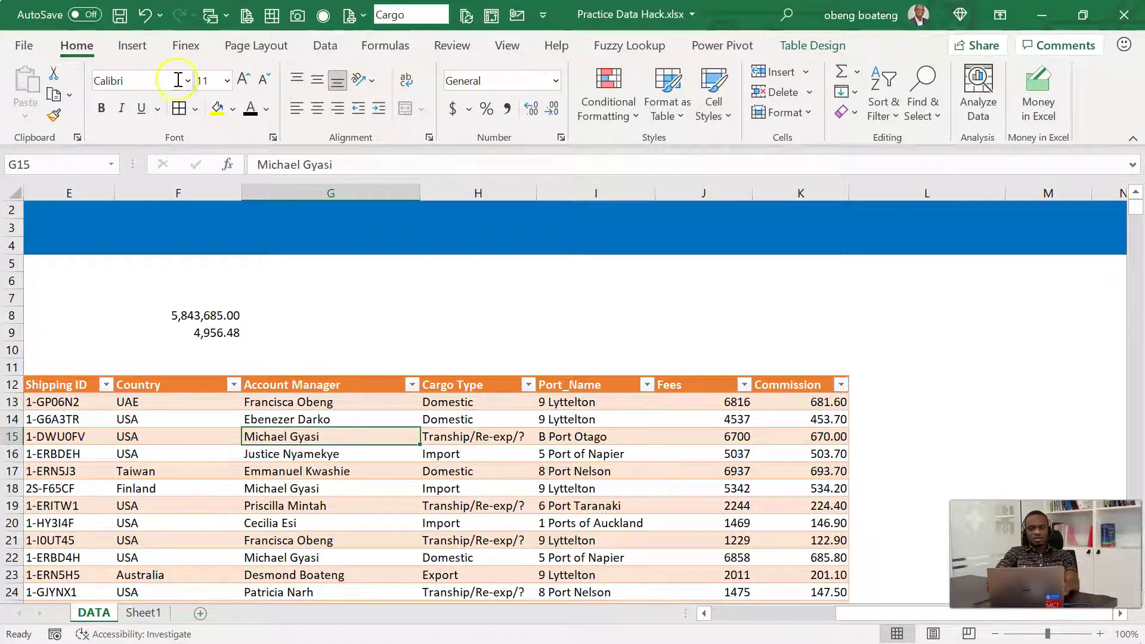
click(136, 48)
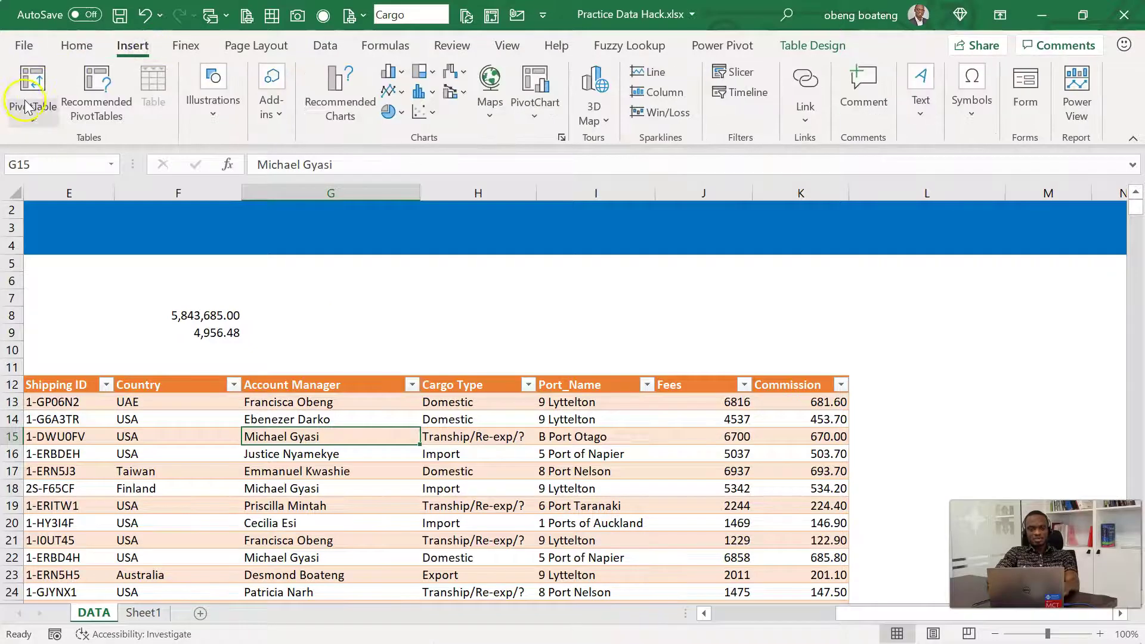
key(alt+n)
key(v)
key(t)
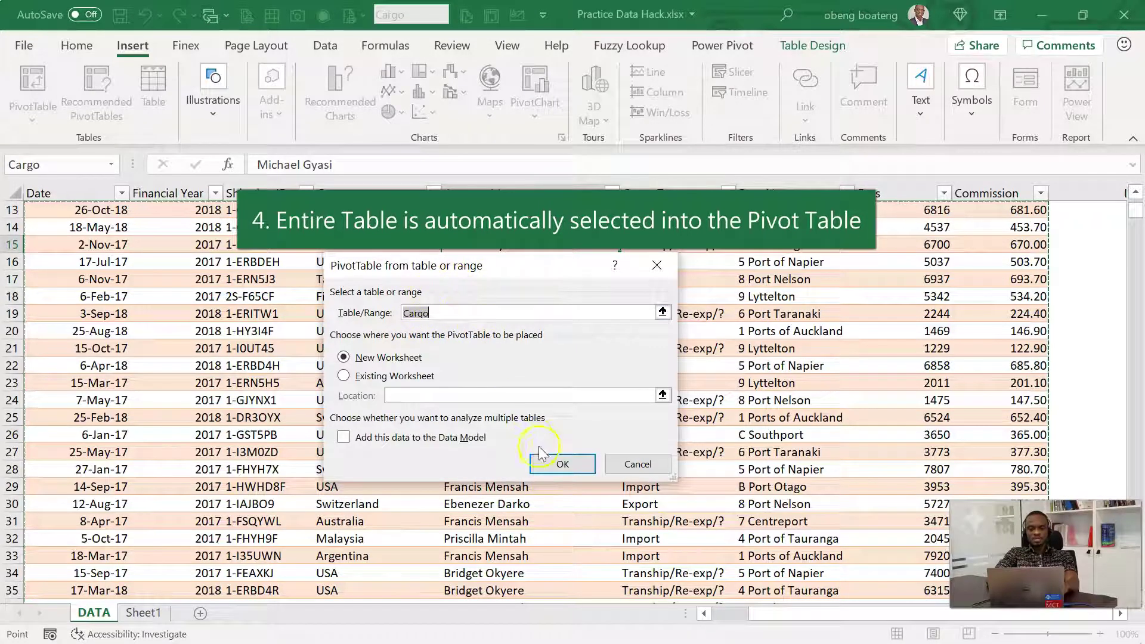
click(555, 464)
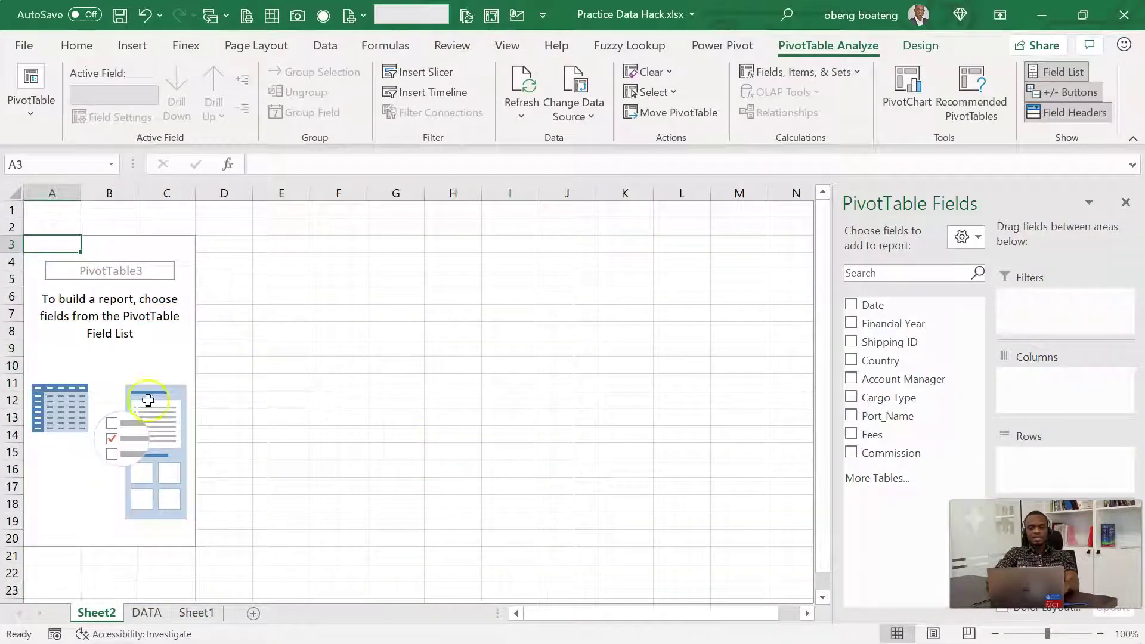
click(851, 434)
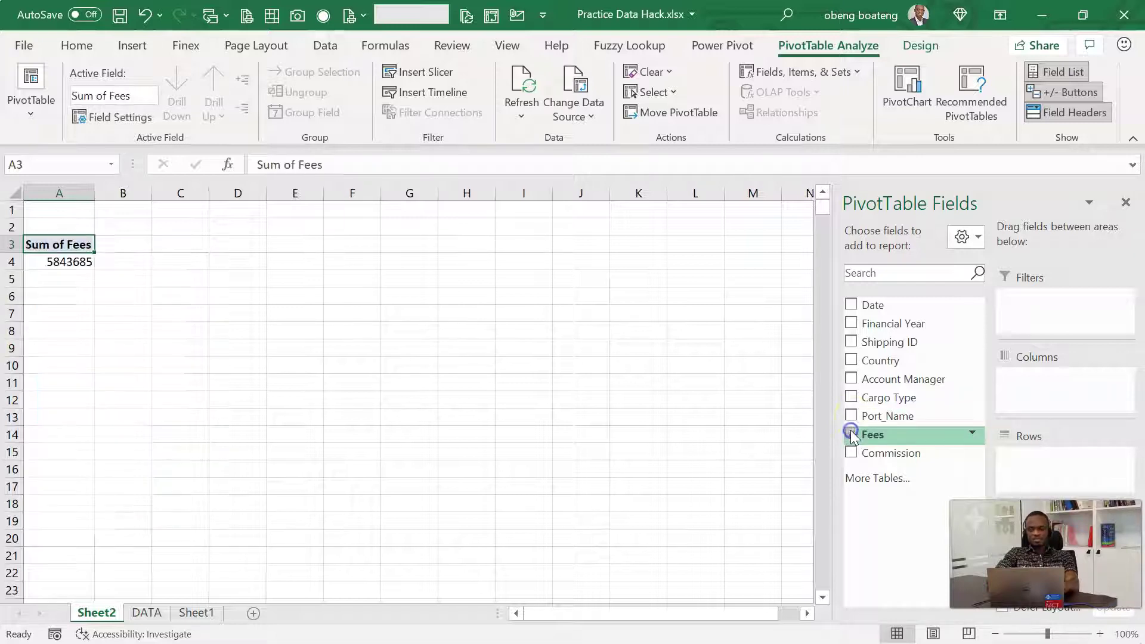
click(852, 416)
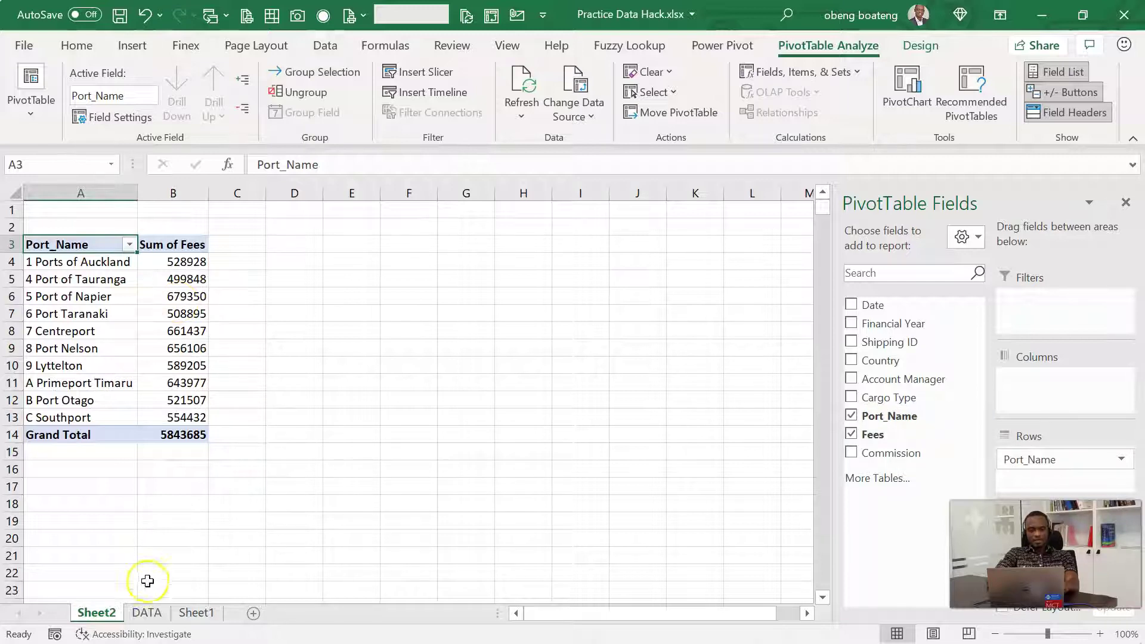
Return to the DATA sheet and select a cell inside the Cargo table.
click(144, 614)
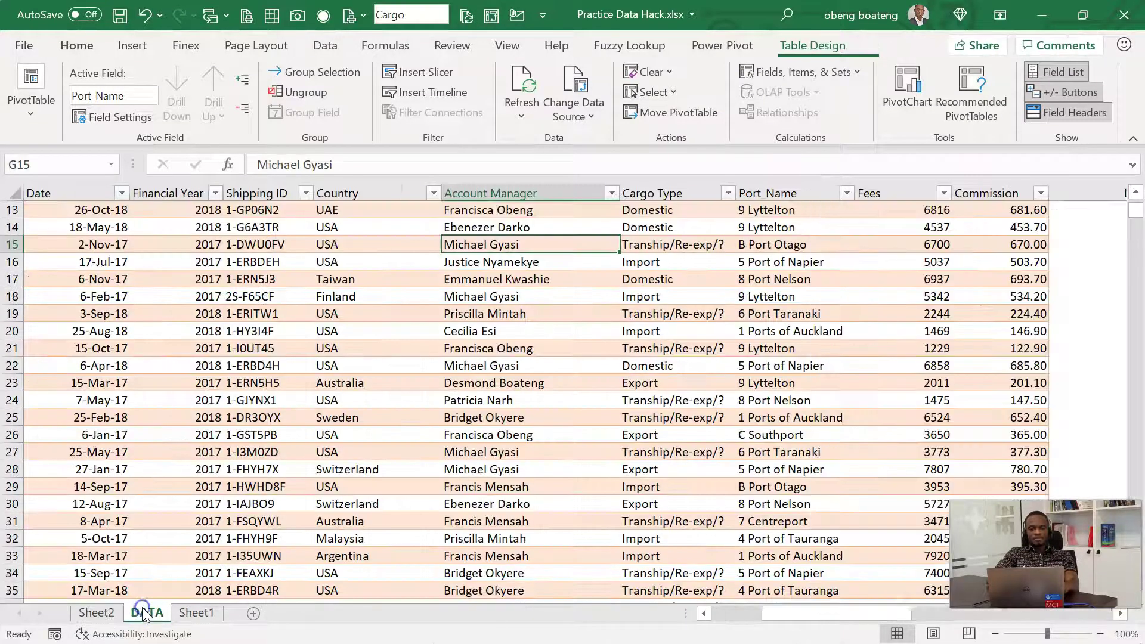
click(337, 453)
key(ctrl+Up)
key(ctrl+Up)
key(Up)
key(Up)
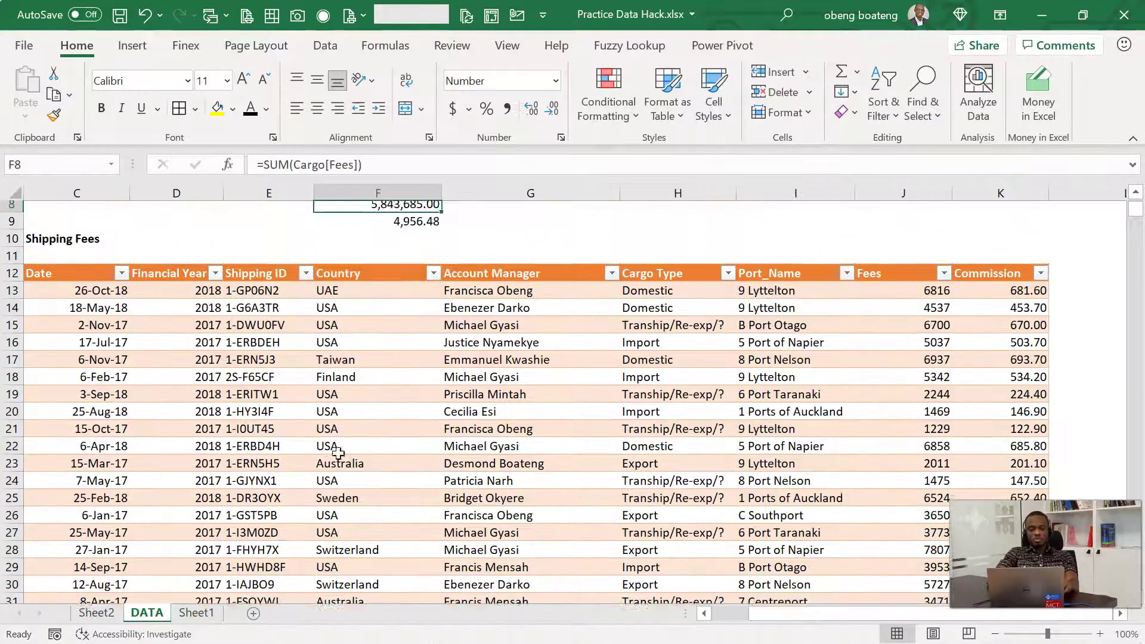
key(Down)
key(Down)
key(Down)
key(Down)
key(Down)
key(Down)
key(Down)
key(Down)
key(Down)
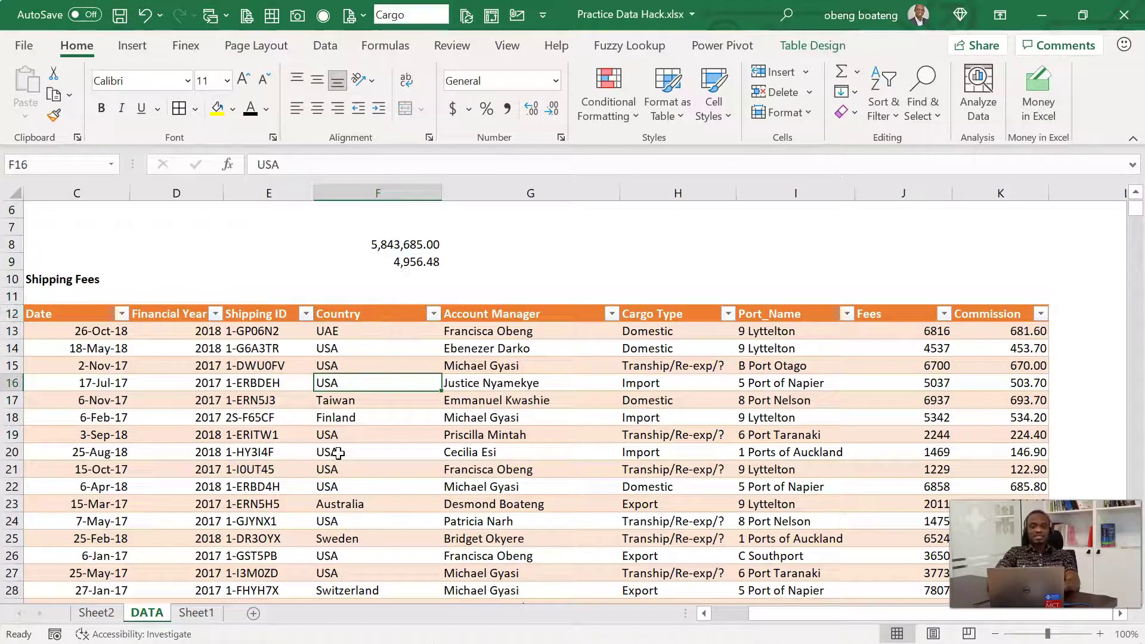
key(Right)
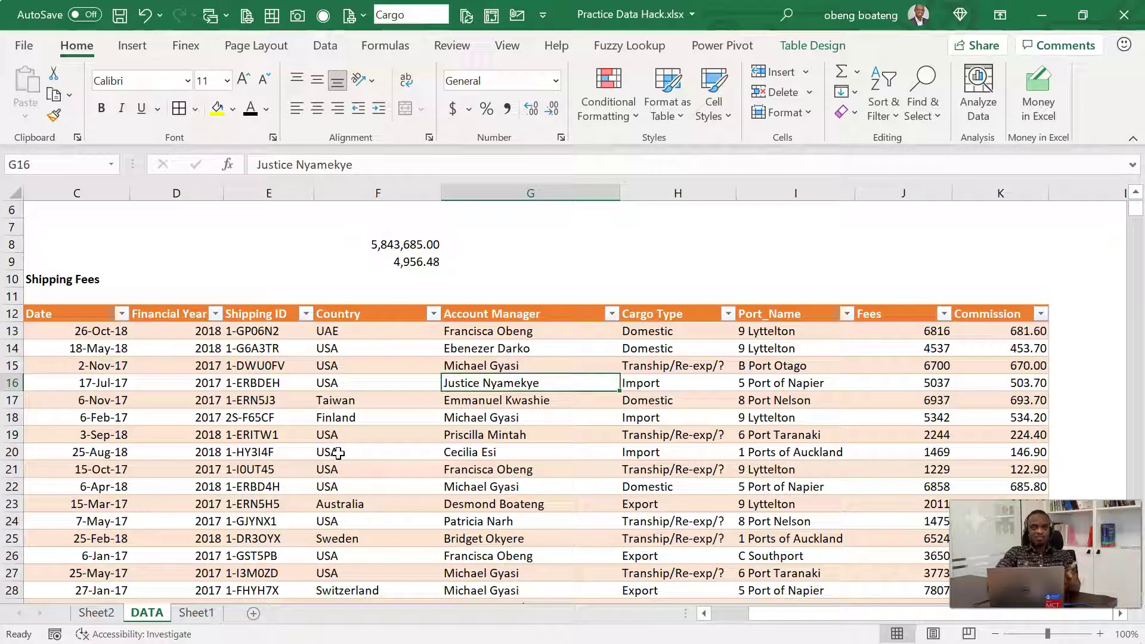
click(345, 370)
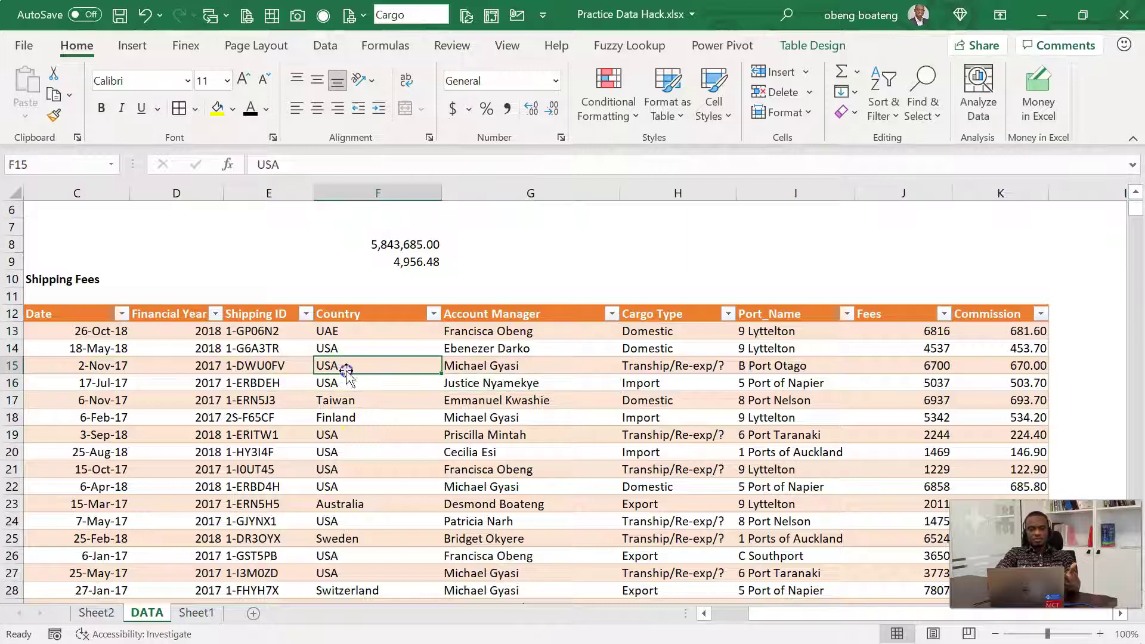
Add an Account Manager slicer at the table's right and filter to one manager's 92 records.
click(141, 52)
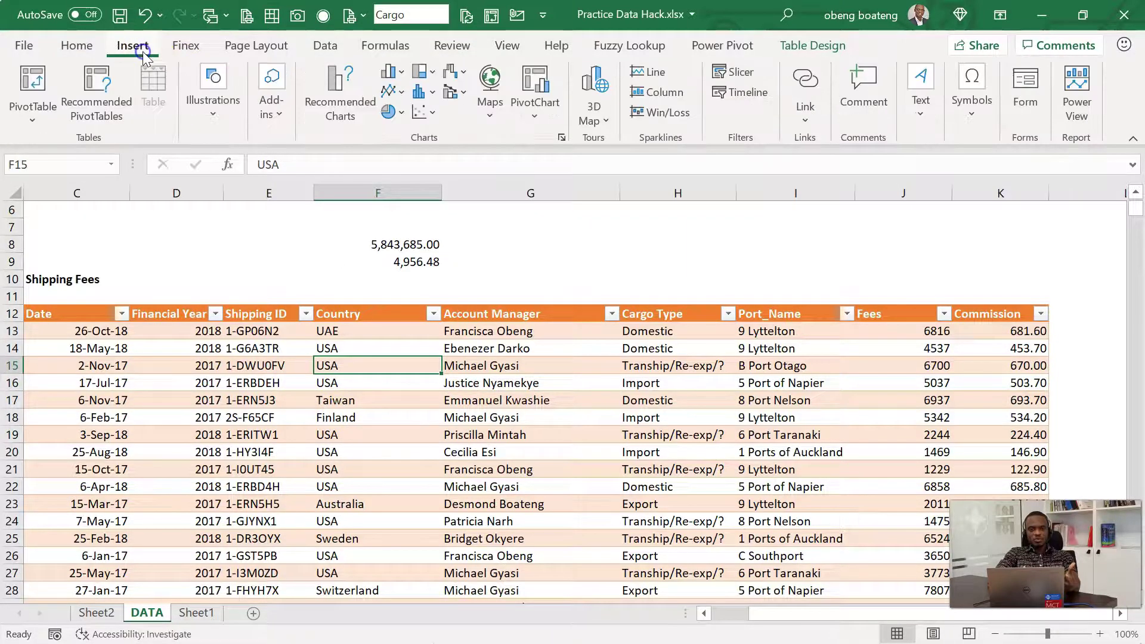
click(740, 74)
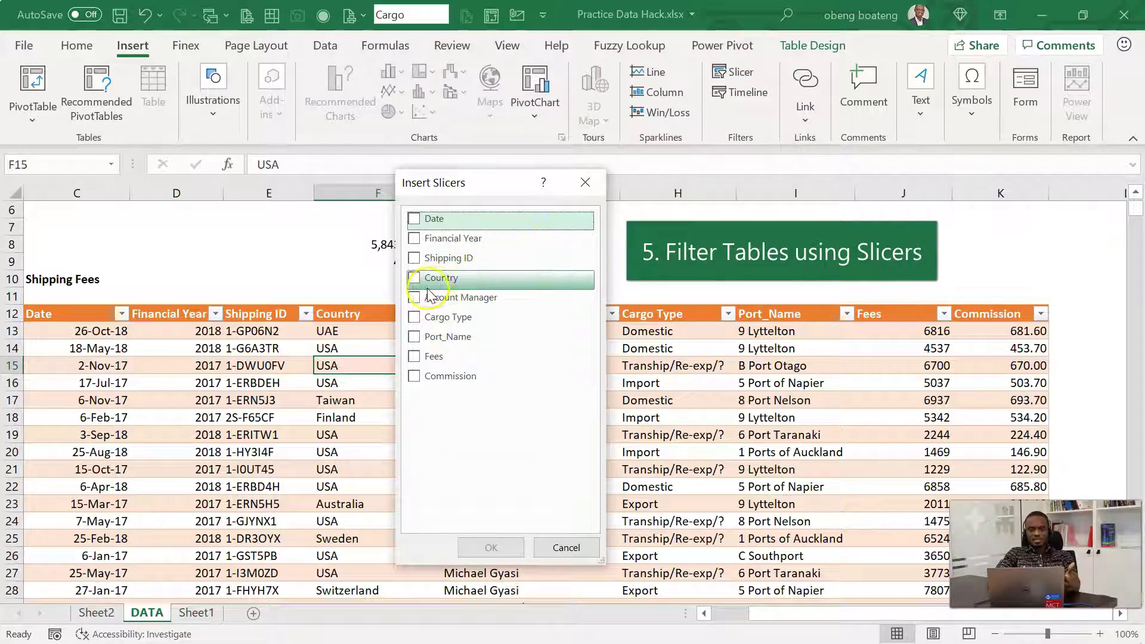
click(414, 297)
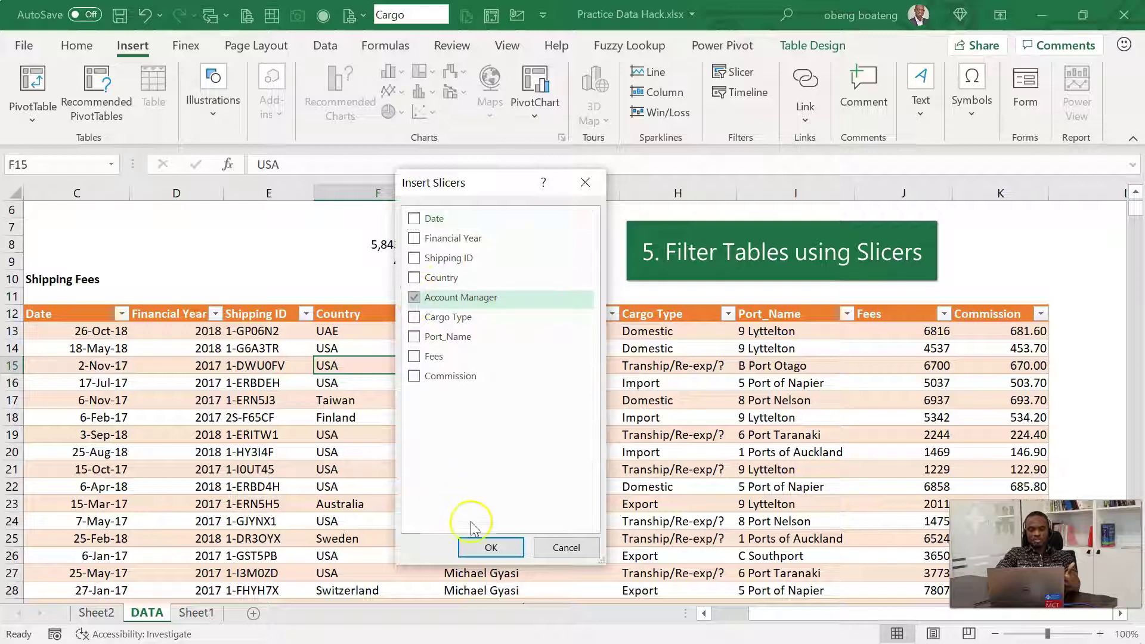
click(478, 548)
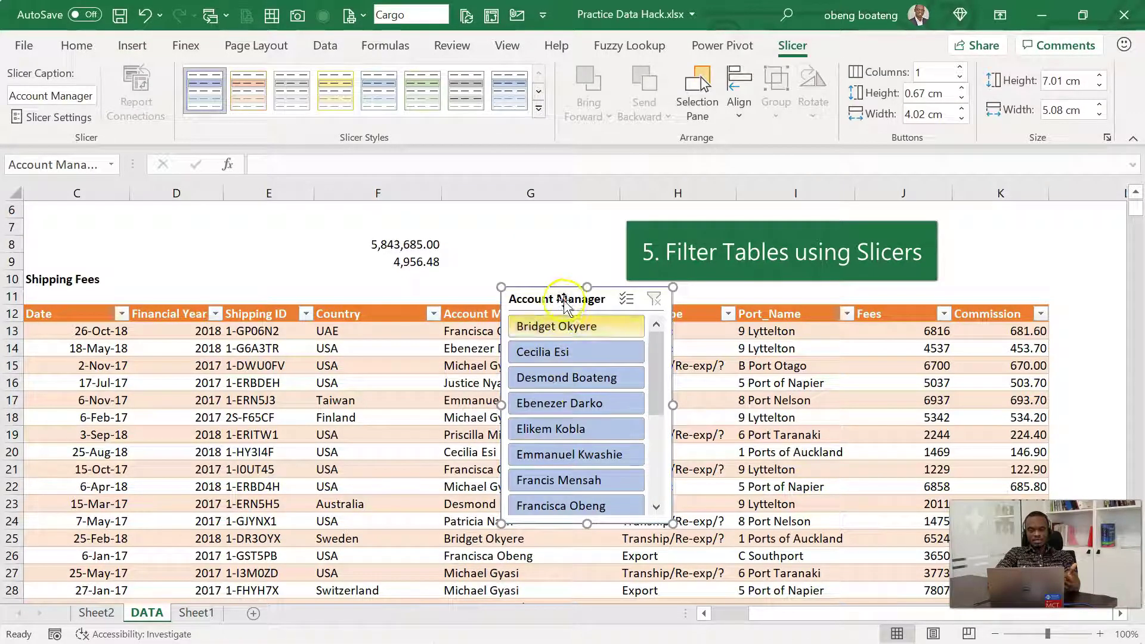
drag(564, 296, 869, 288)
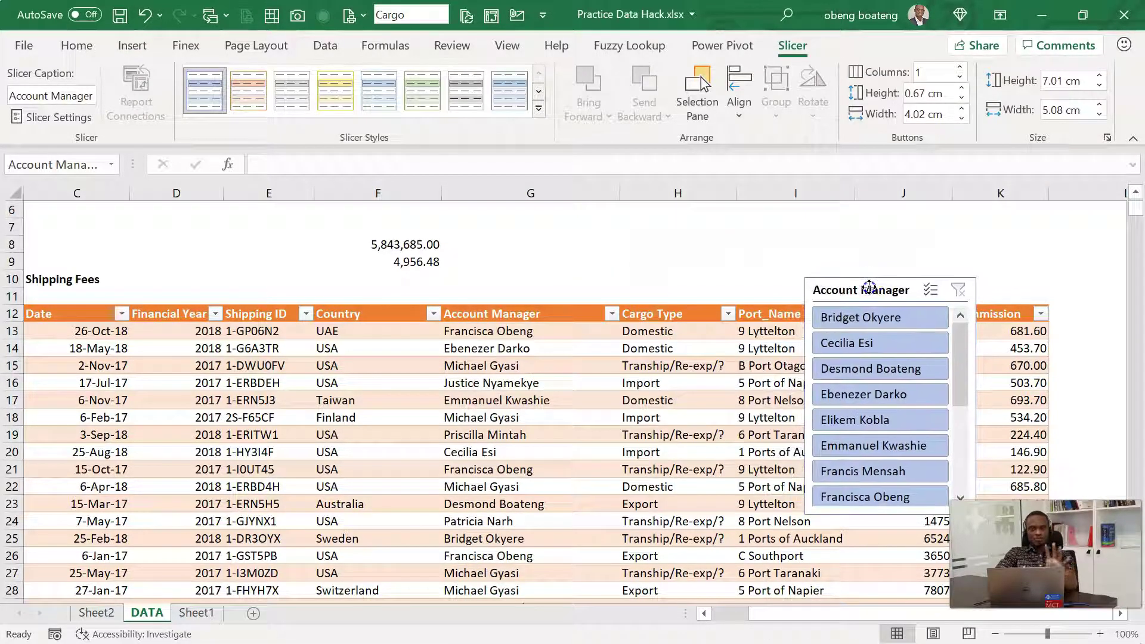
click(859, 374)
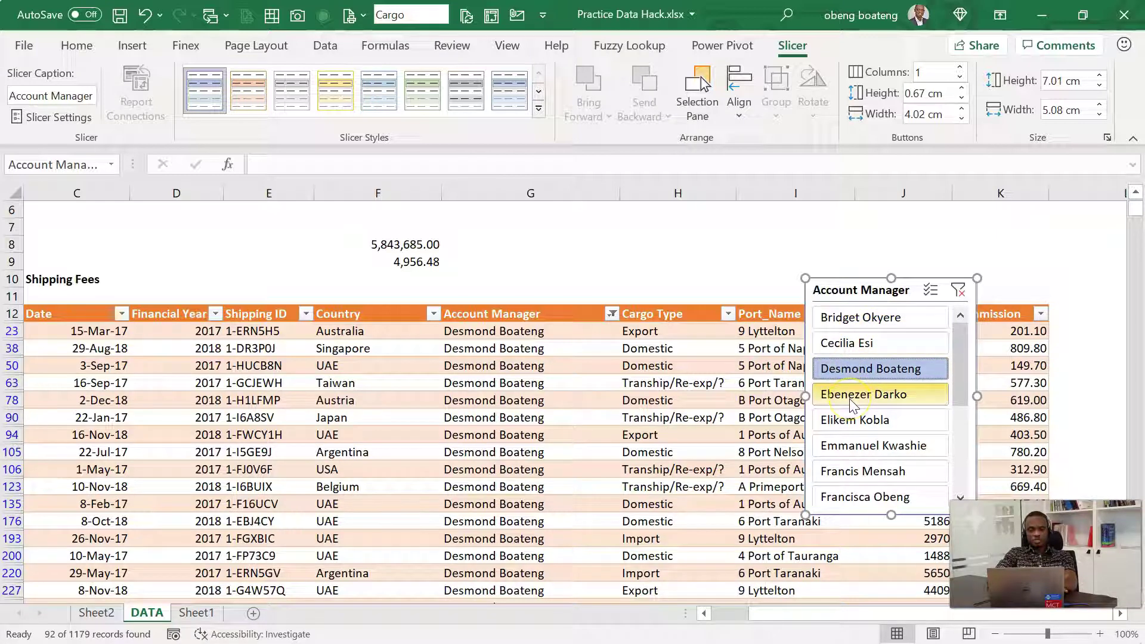
click(429, 474)
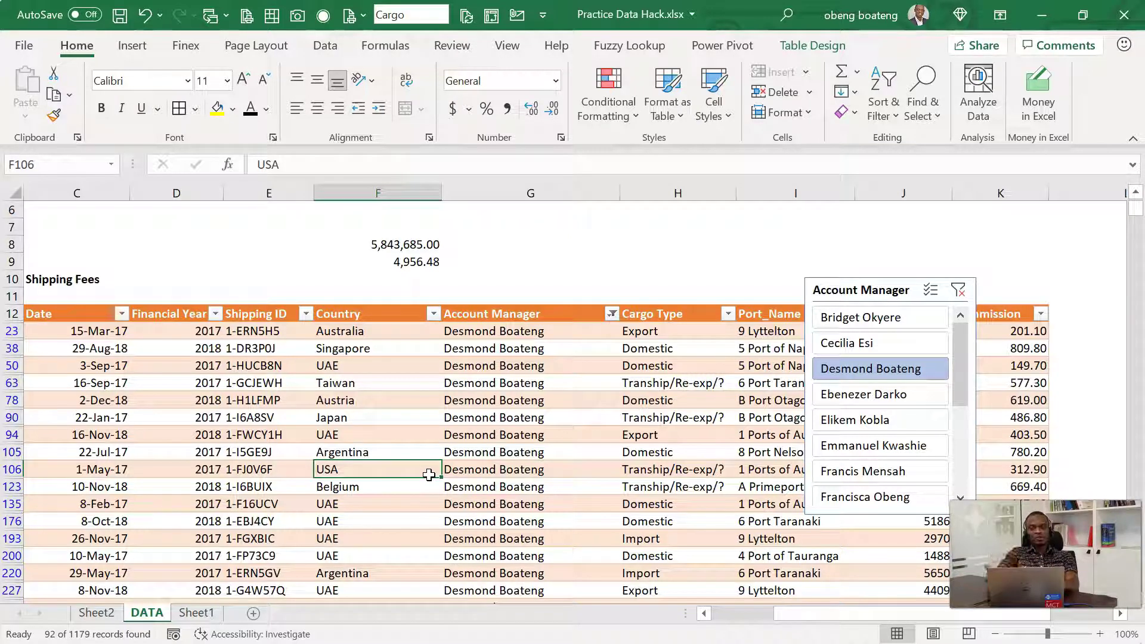
click(425, 476)
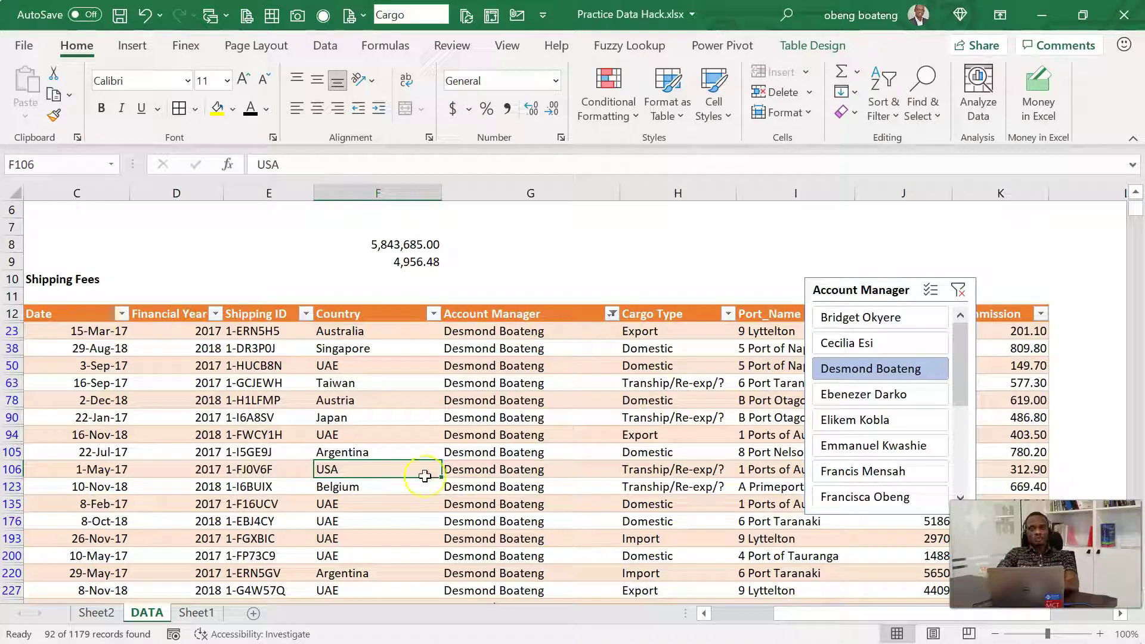